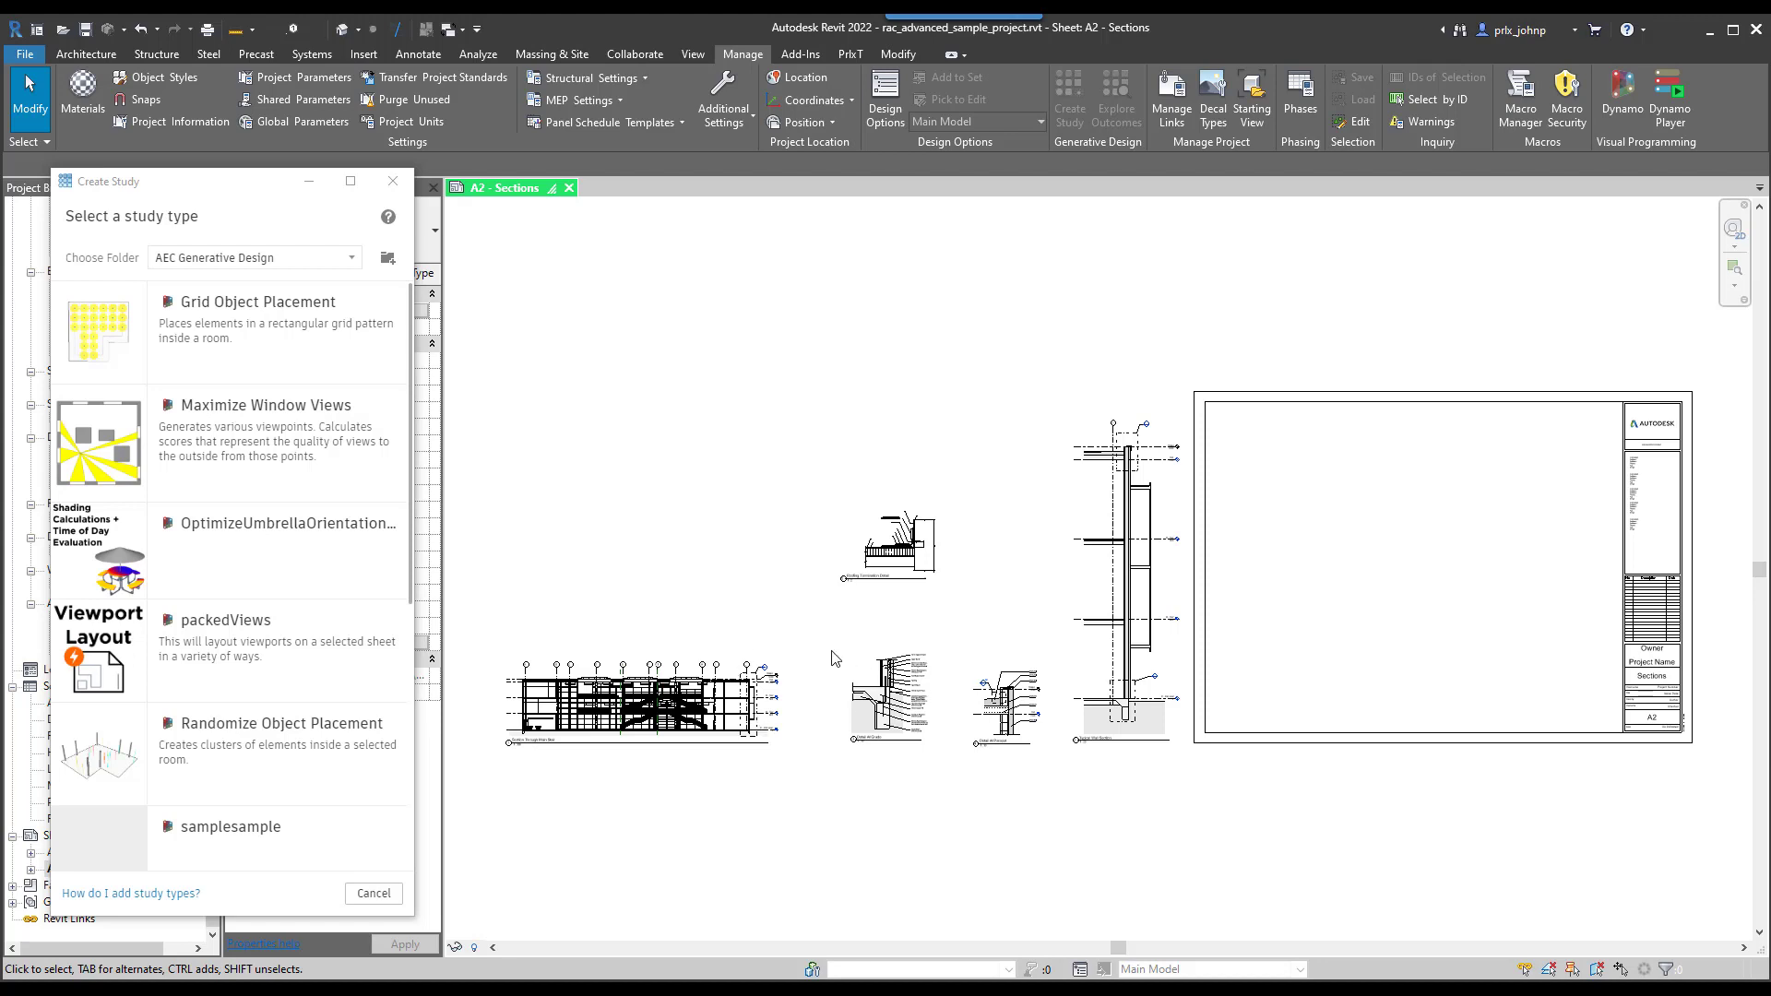
Pick the packedViews study type in Create Study to reach its Define Study dialog.
{"action": "scroll", "coordinate": [873, 631], "scroll_direction": "down", "scroll_amount": 1}
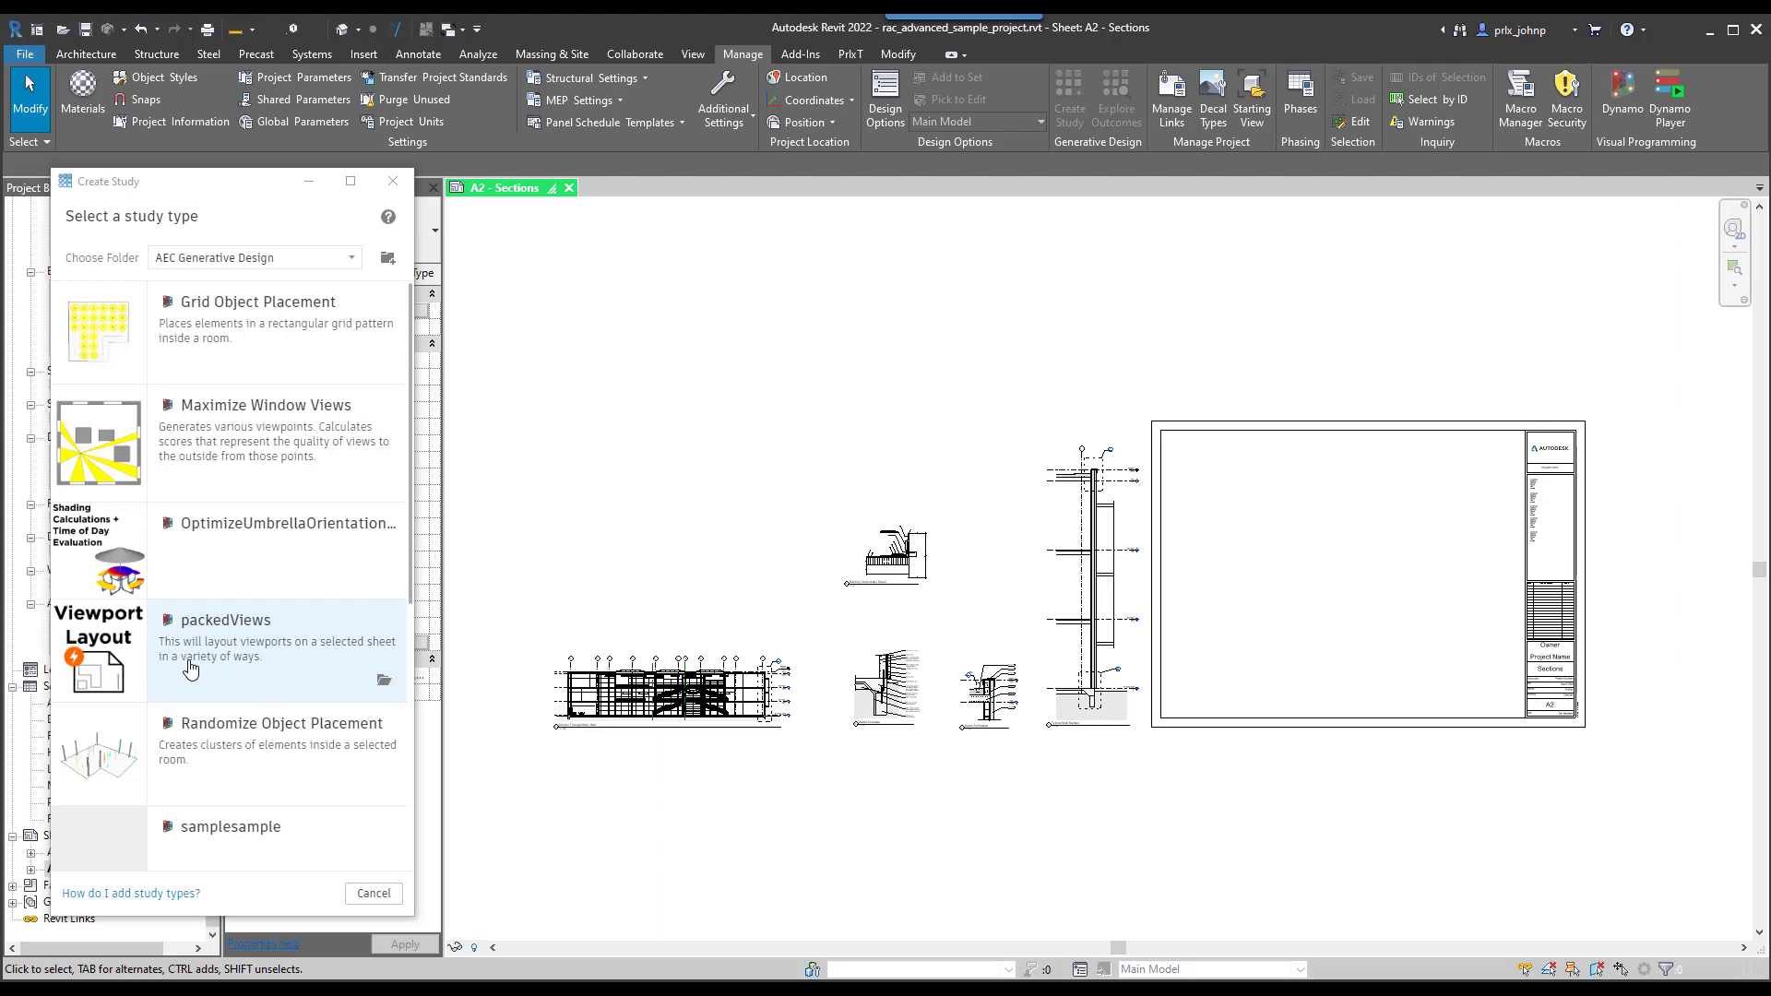
{"action": "left_click", "coordinate": [271, 654]}
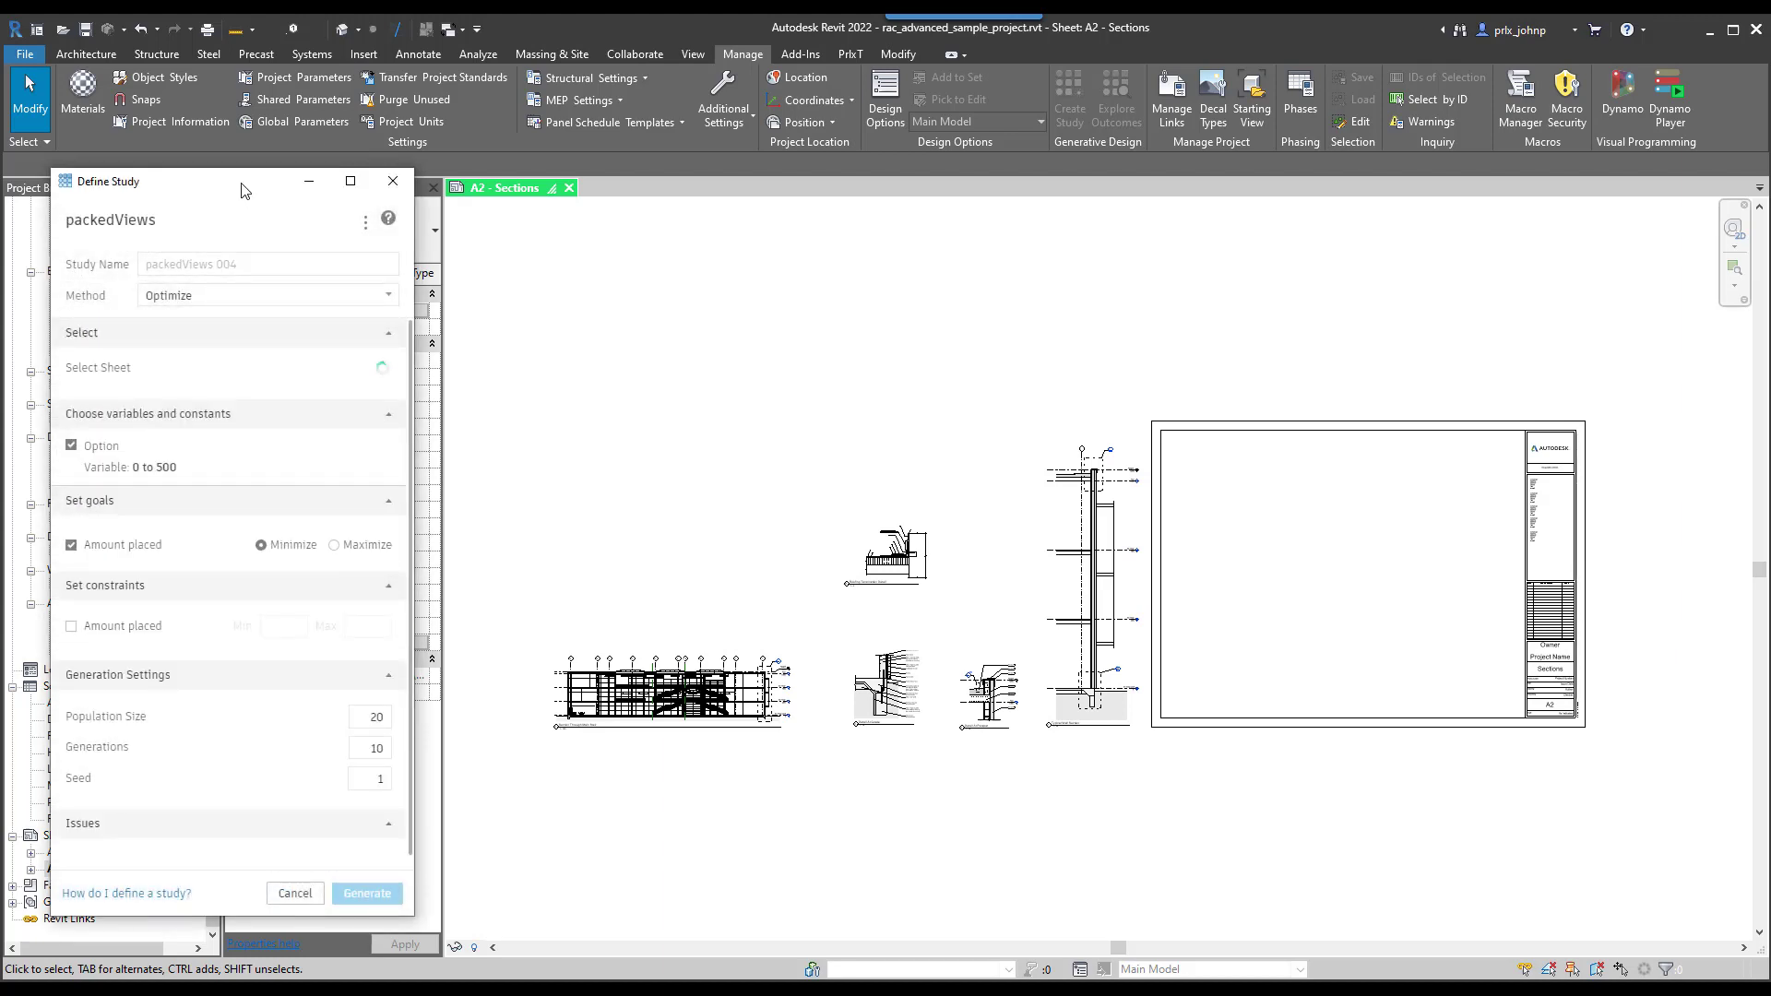
Switch the packedViews method to Randomize, save it as default, and generate 40 outcomes.
{"action": "left_click_drag", "start_coordinate": [245, 185], "coordinate": [552, 105]}
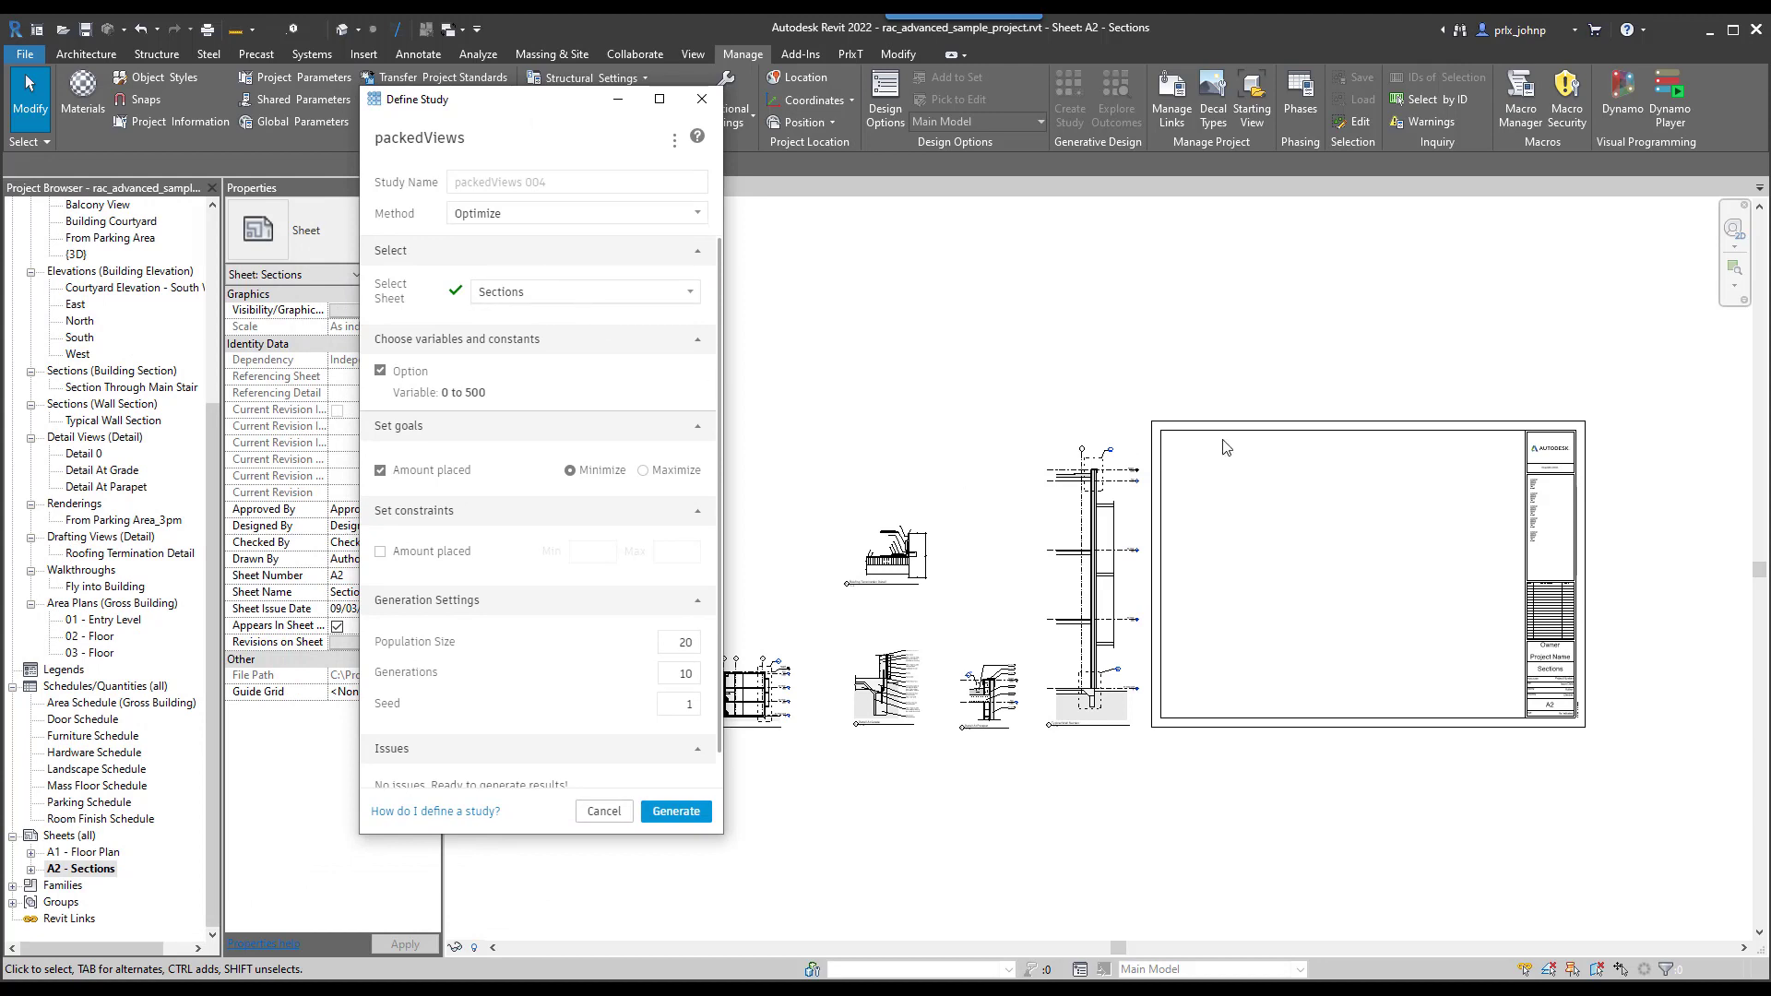
{"action": "left_click", "coordinate": [513, 214]}
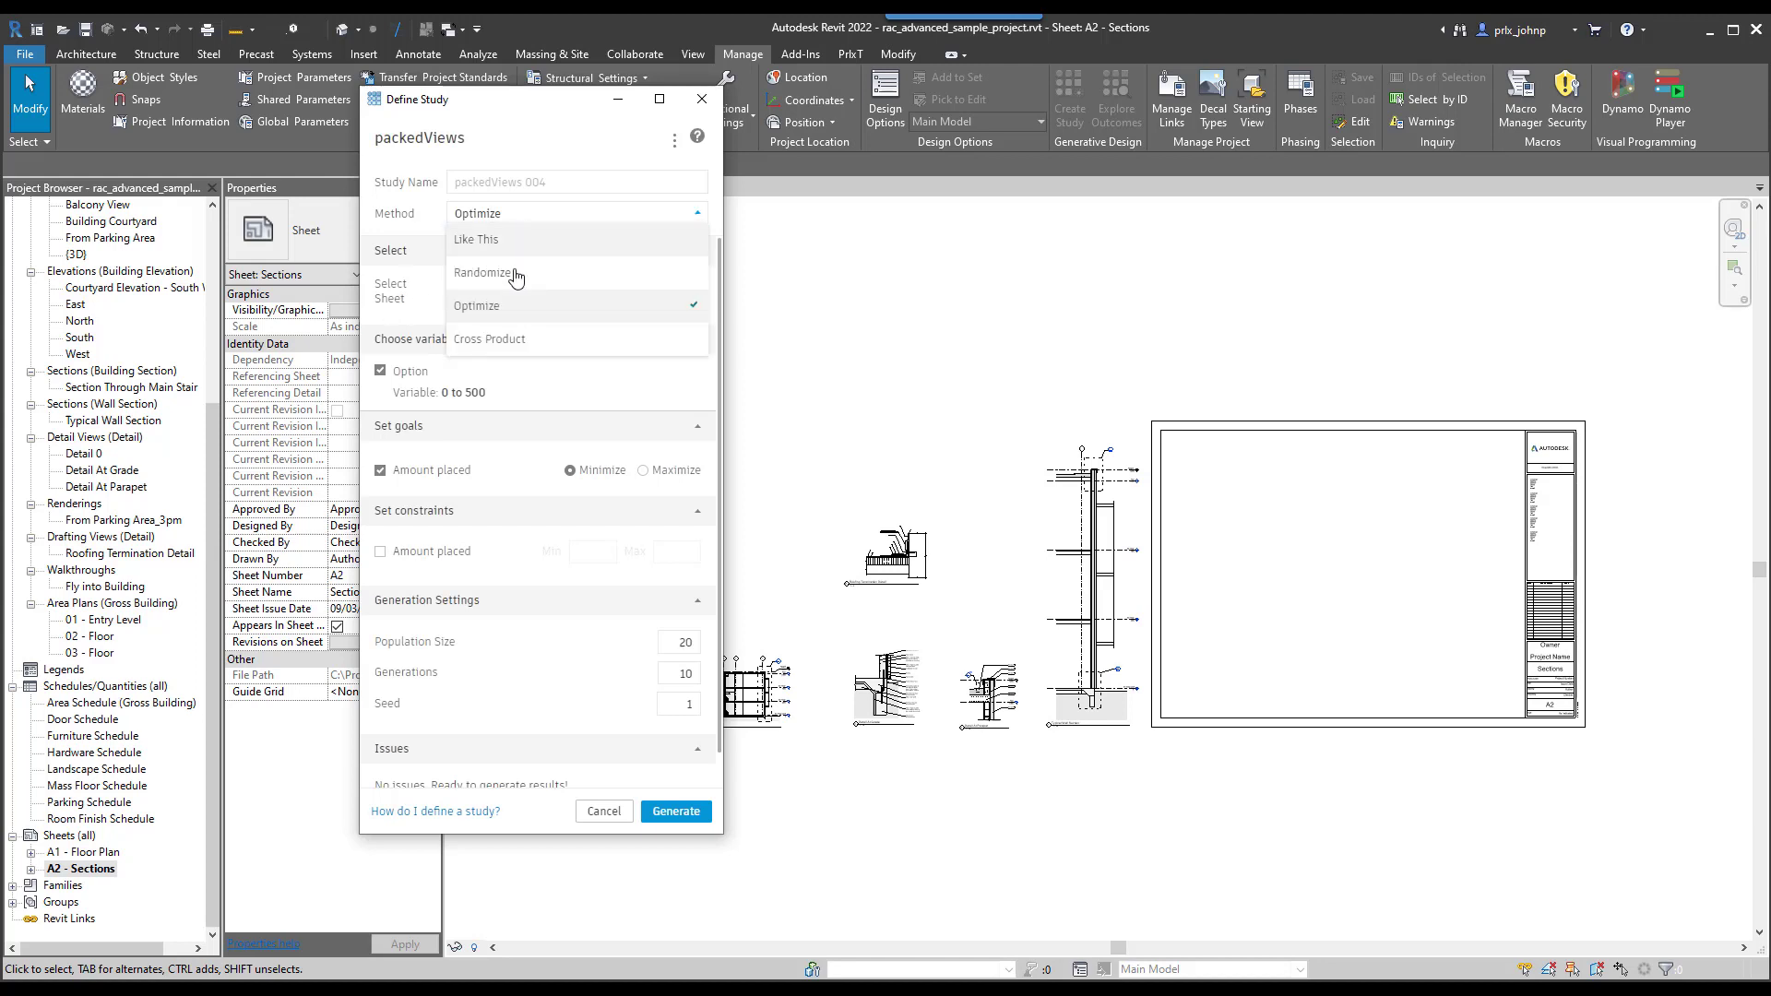
{"action": "left_click", "coordinate": [514, 276]}
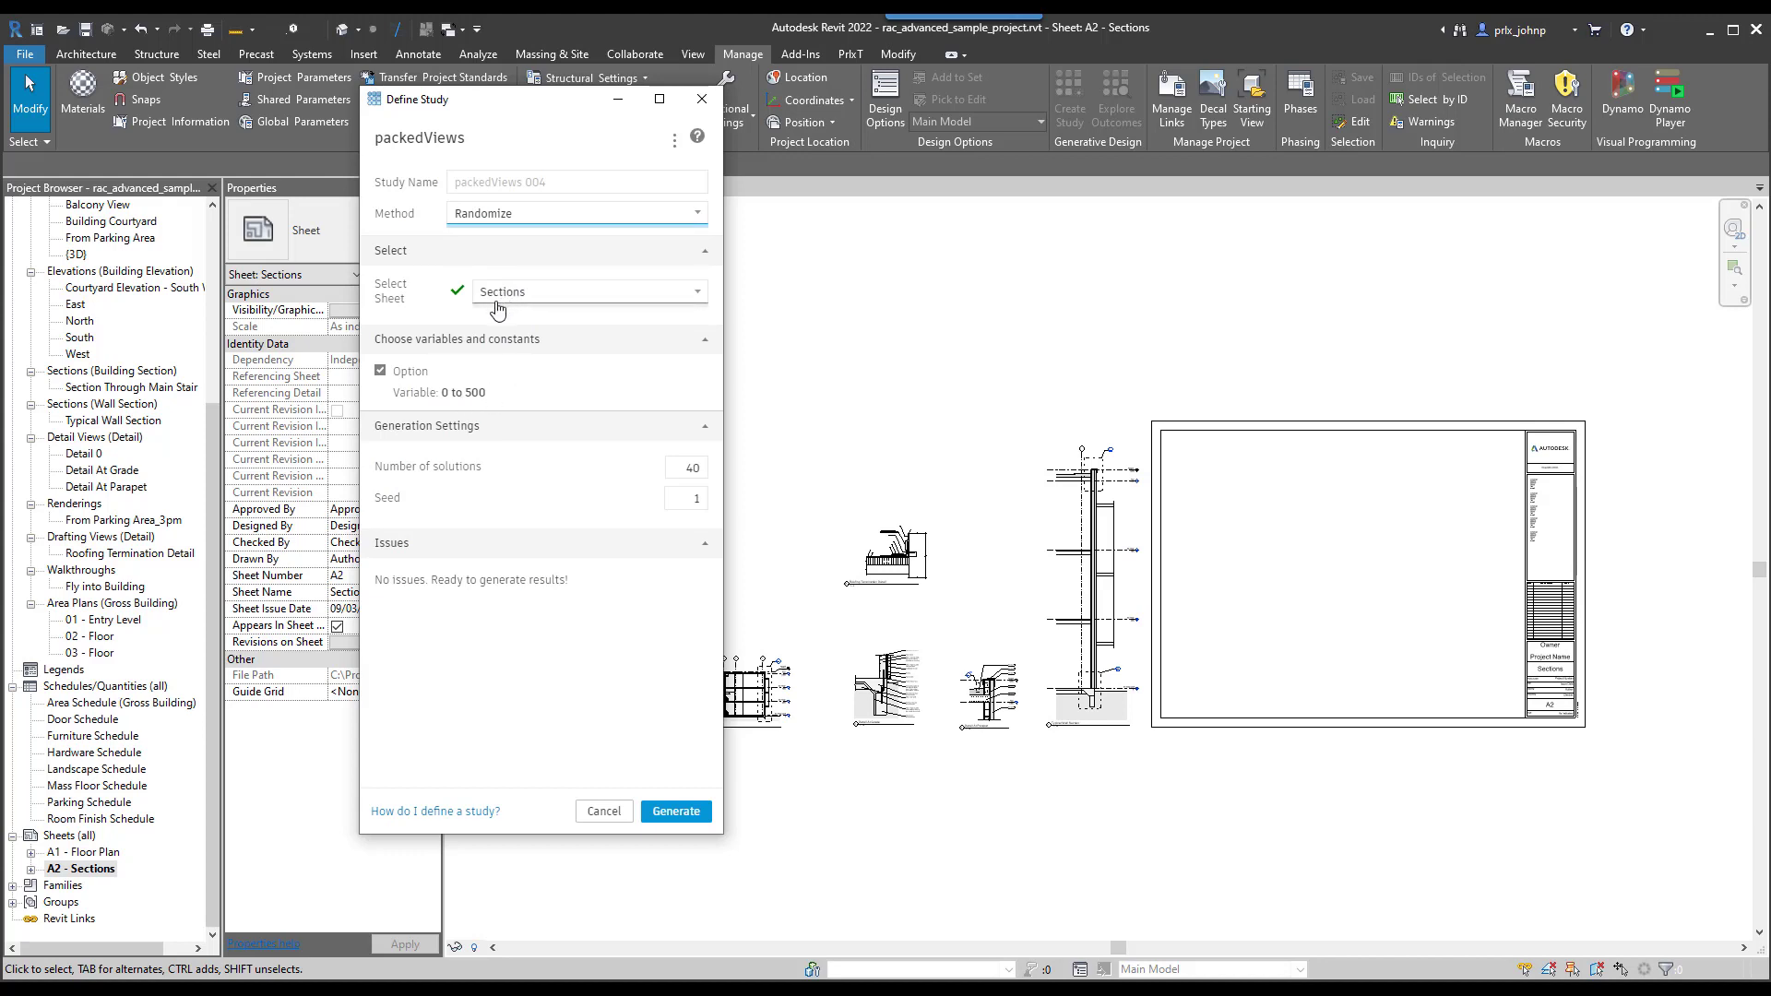
{"action": "left_click", "coordinate": [674, 140]}
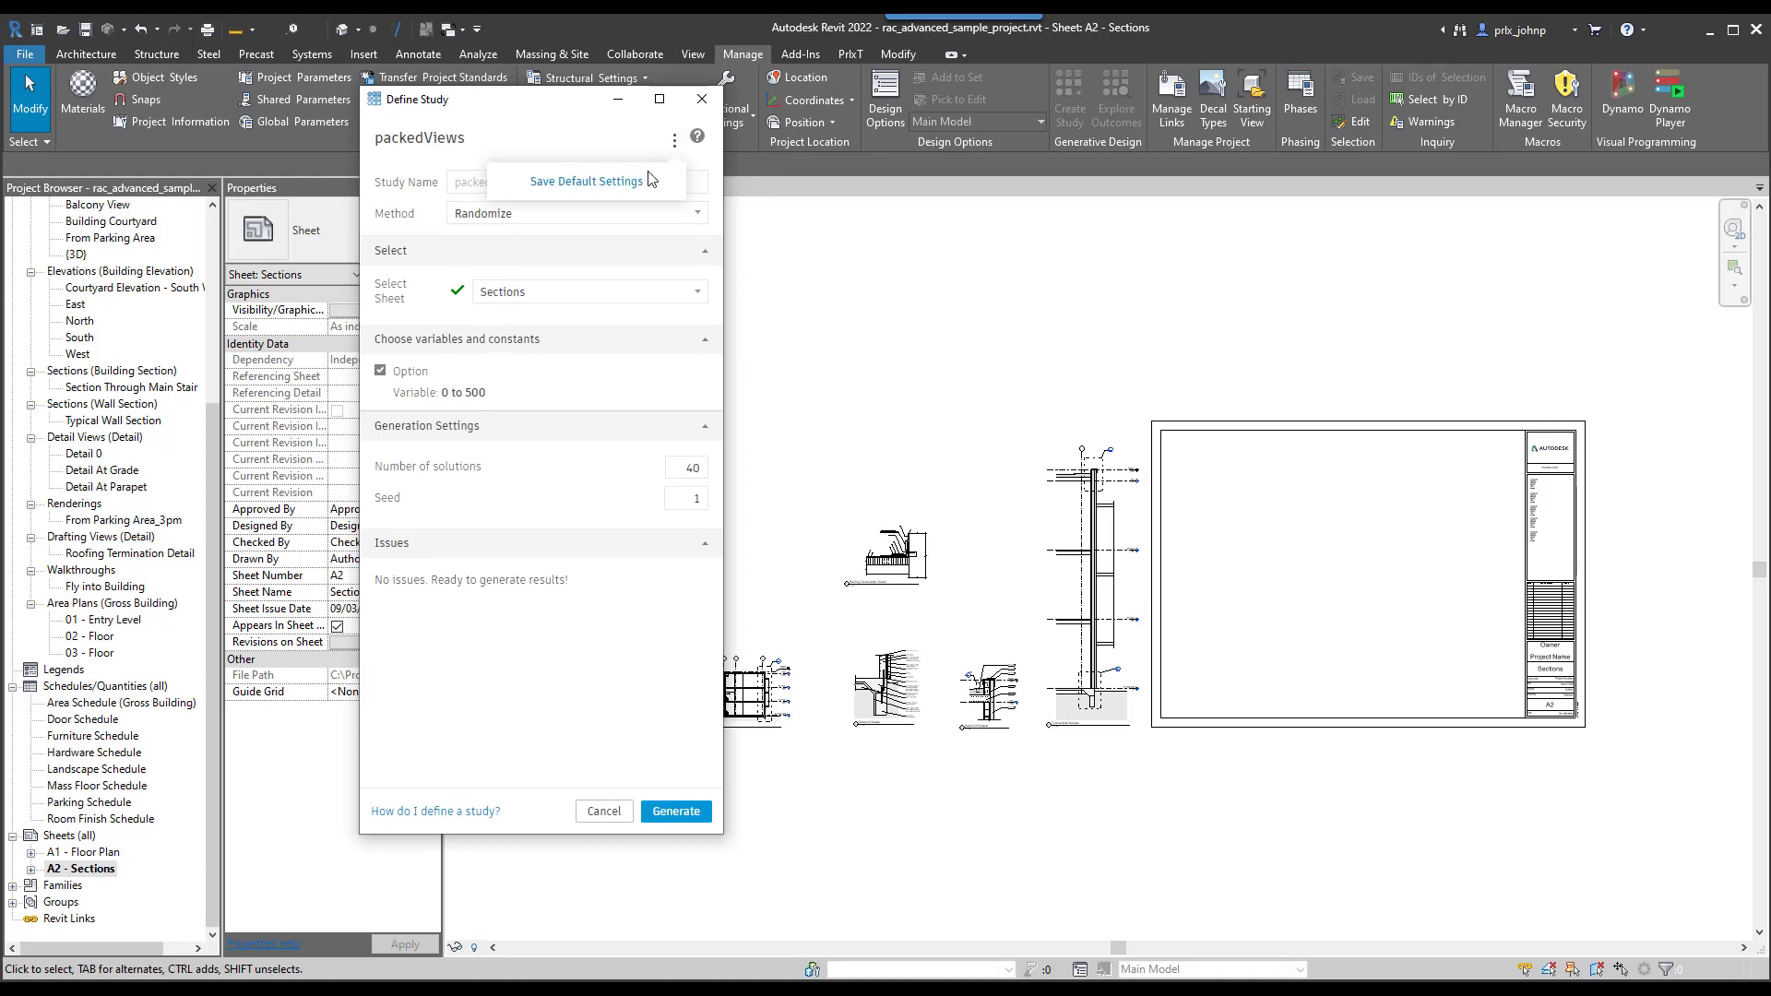
{"action": "left_click", "coordinate": [627, 189]}
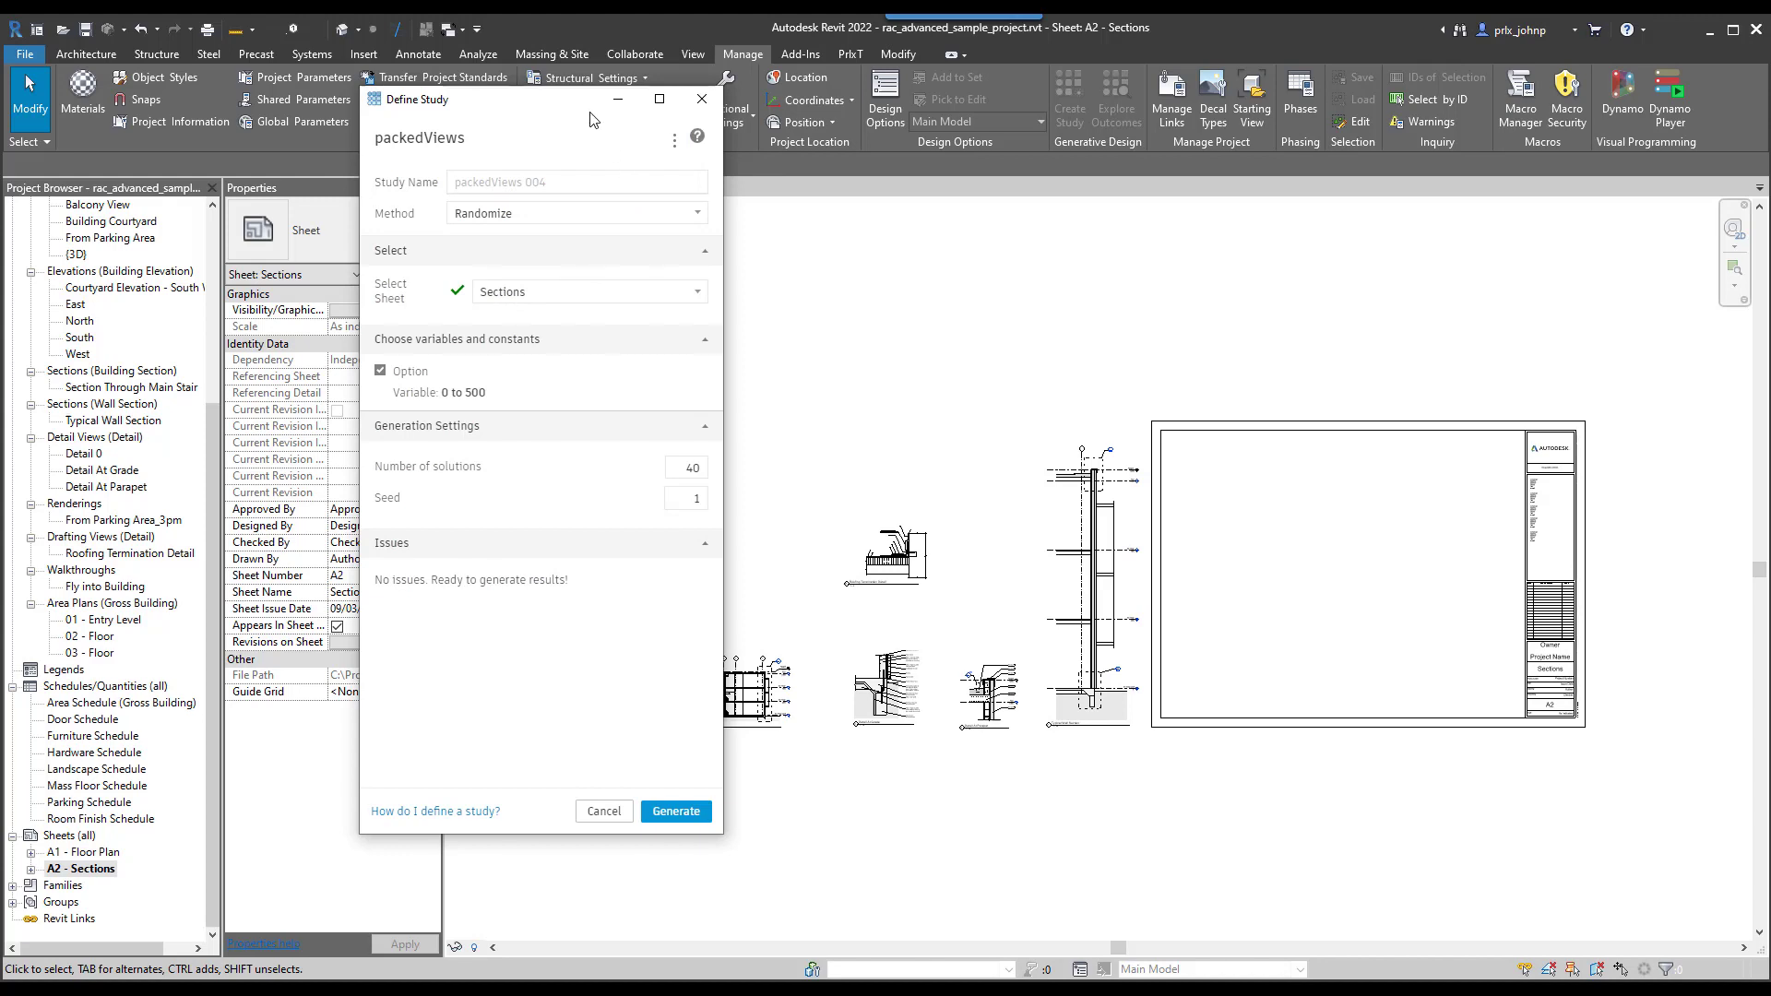
{"action": "left_click_drag", "start_coordinate": [577, 106], "coordinate": [307, 139]}
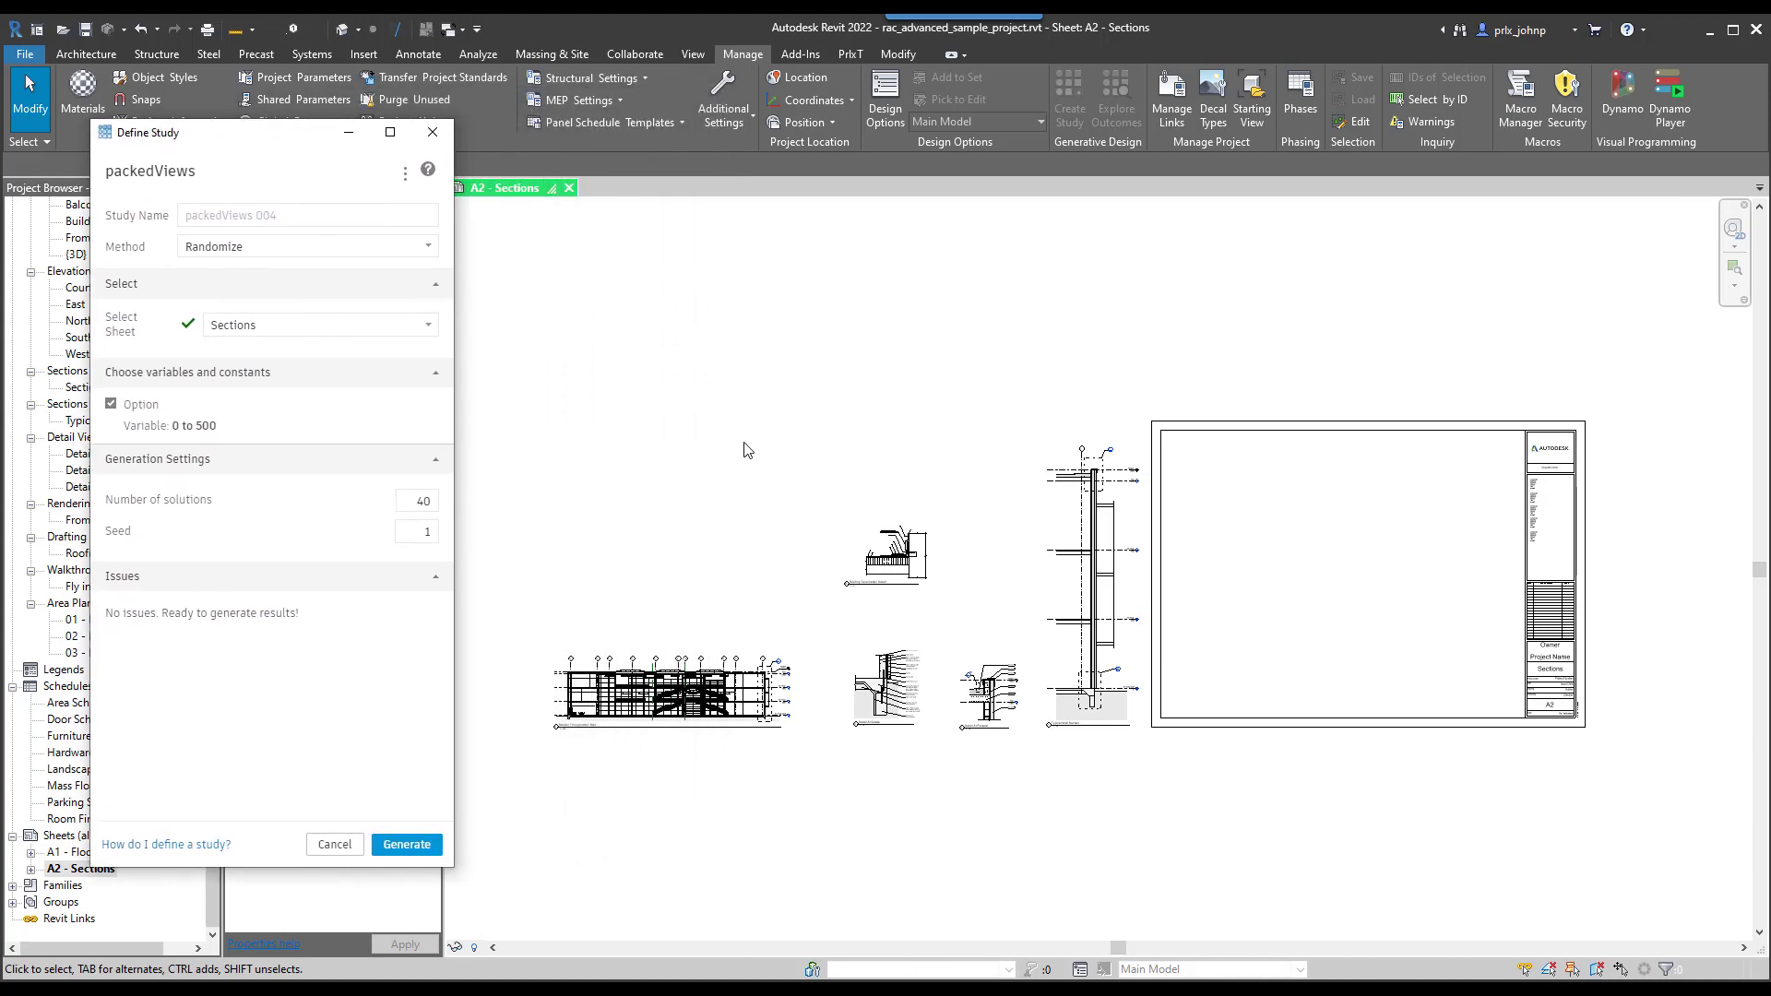
{"action": "left_click", "coordinate": [406, 845]}
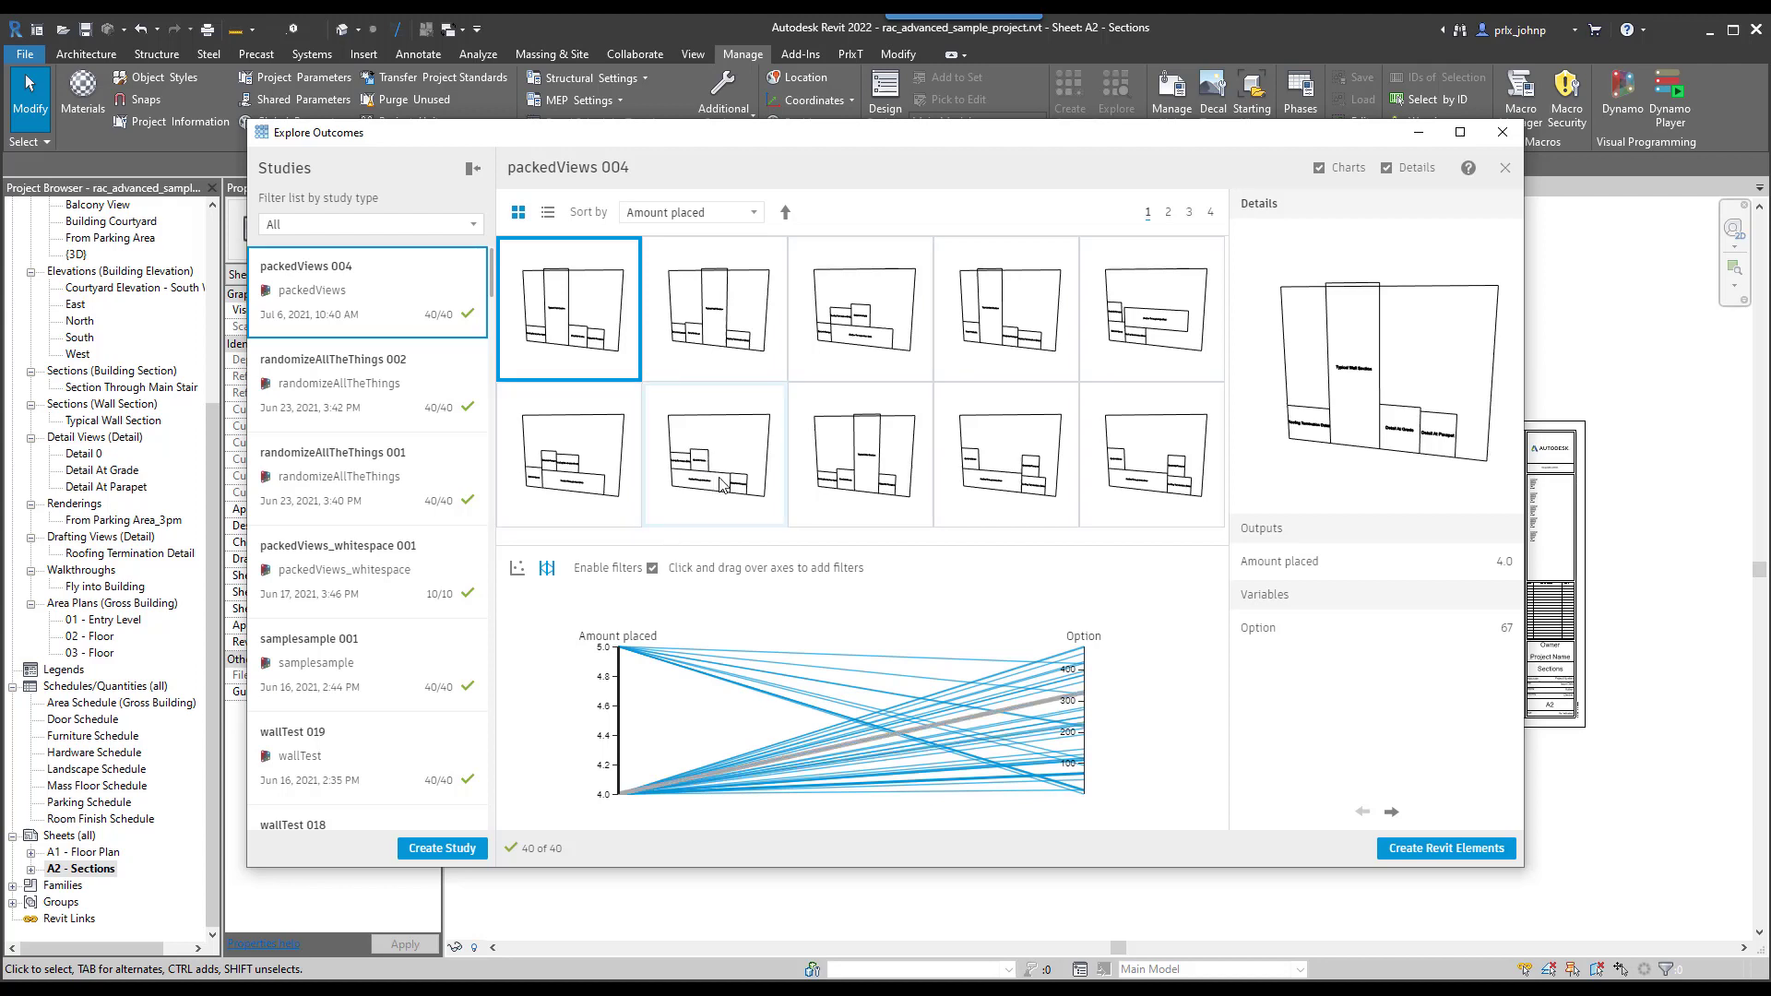
Select the top outcome, Option 67 placing four views, and view its preview front-on.
{"action": "left_click", "coordinate": [609, 356]}
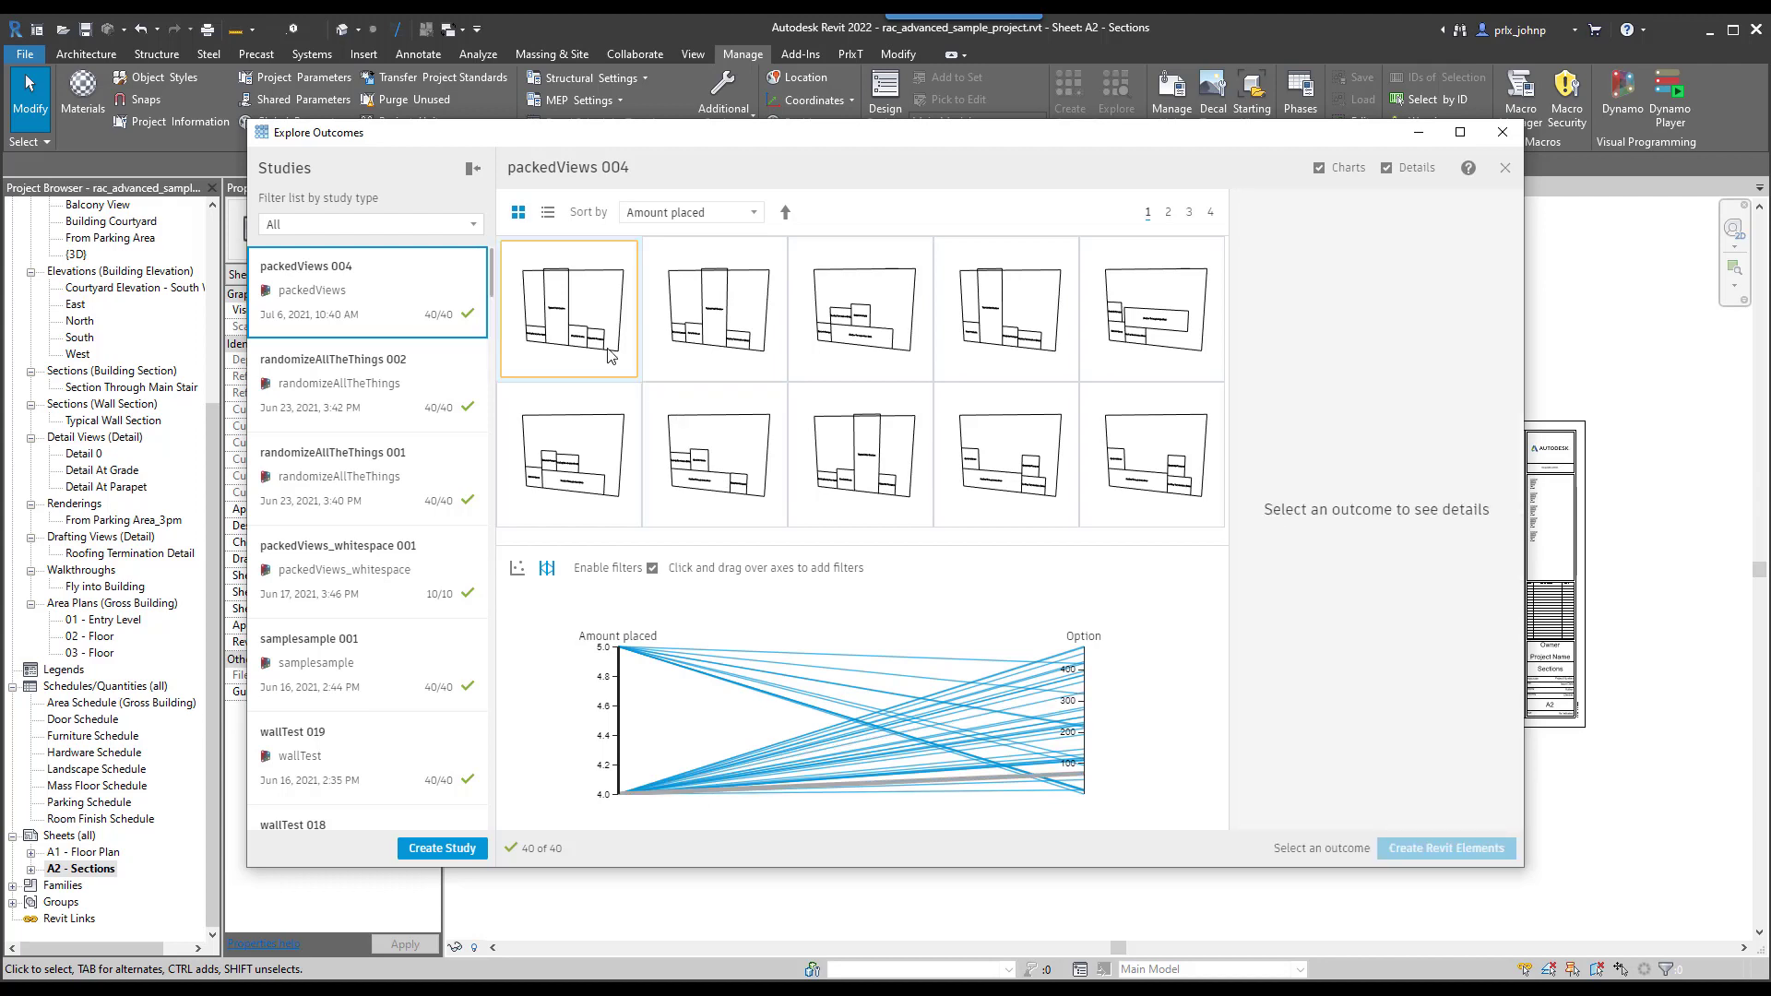
{"action": "left_click", "coordinate": [609, 356]}
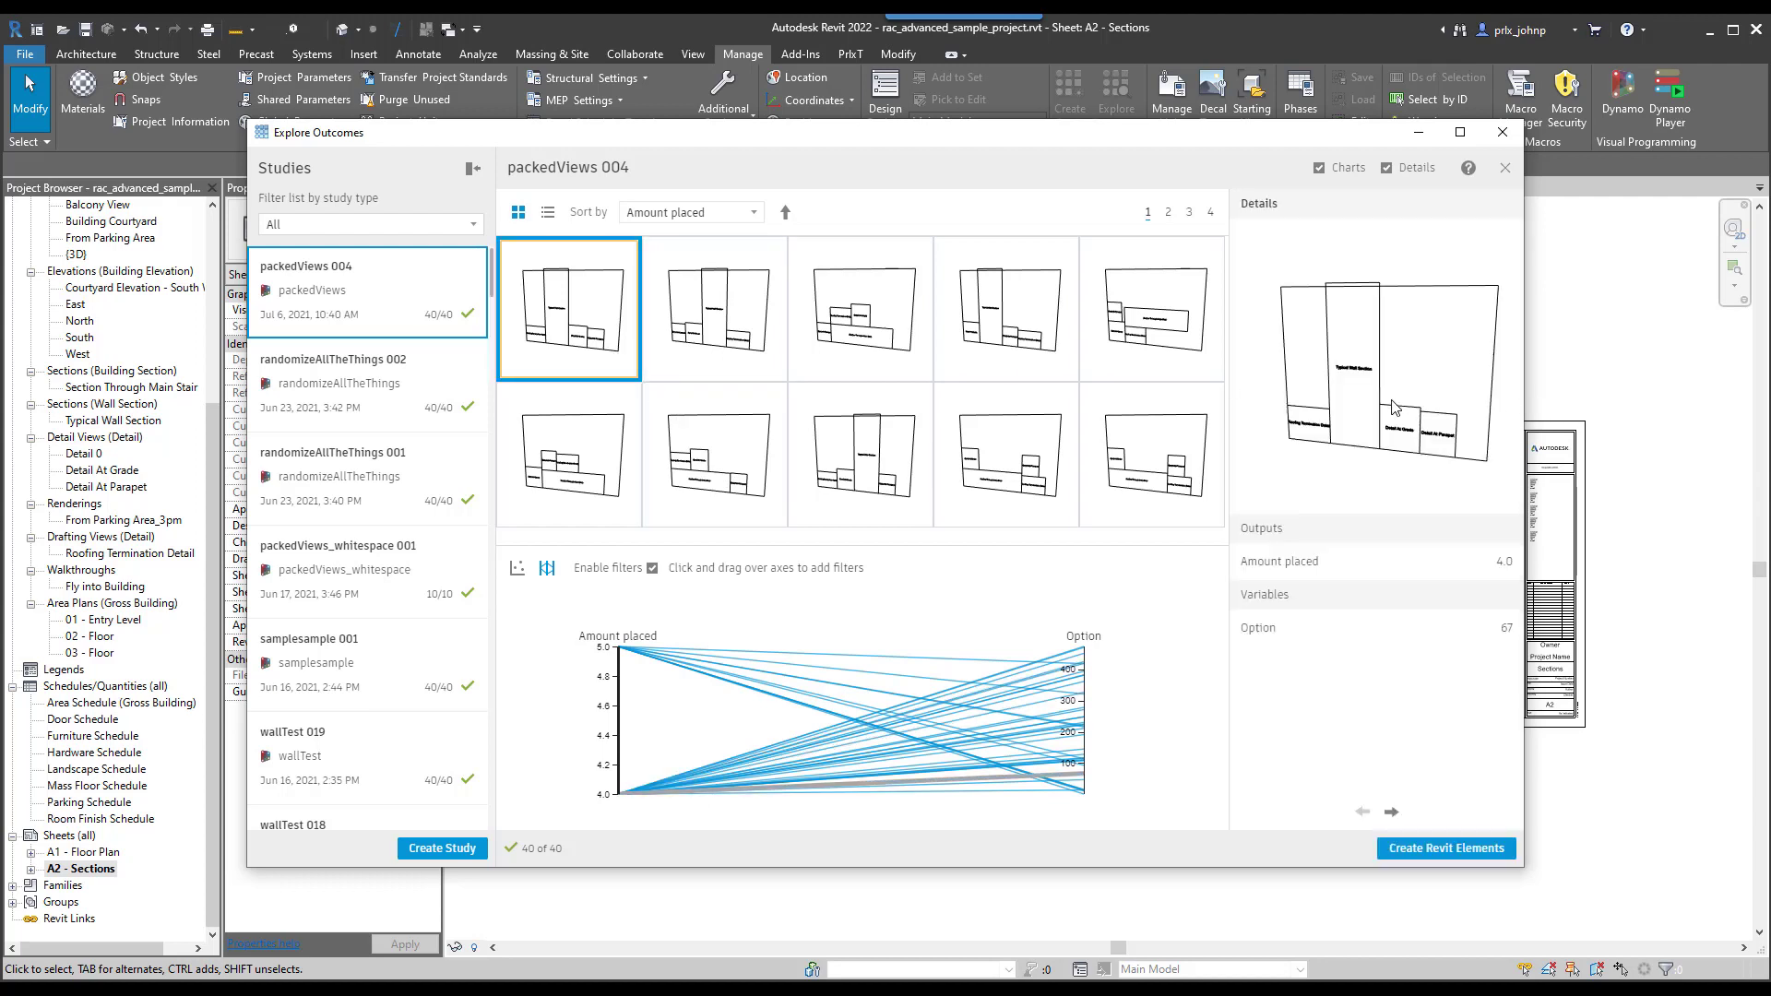
{"action": "scroll", "coordinate": [1381, 409], "scroll_direction": "up", "scroll_amount": 5}
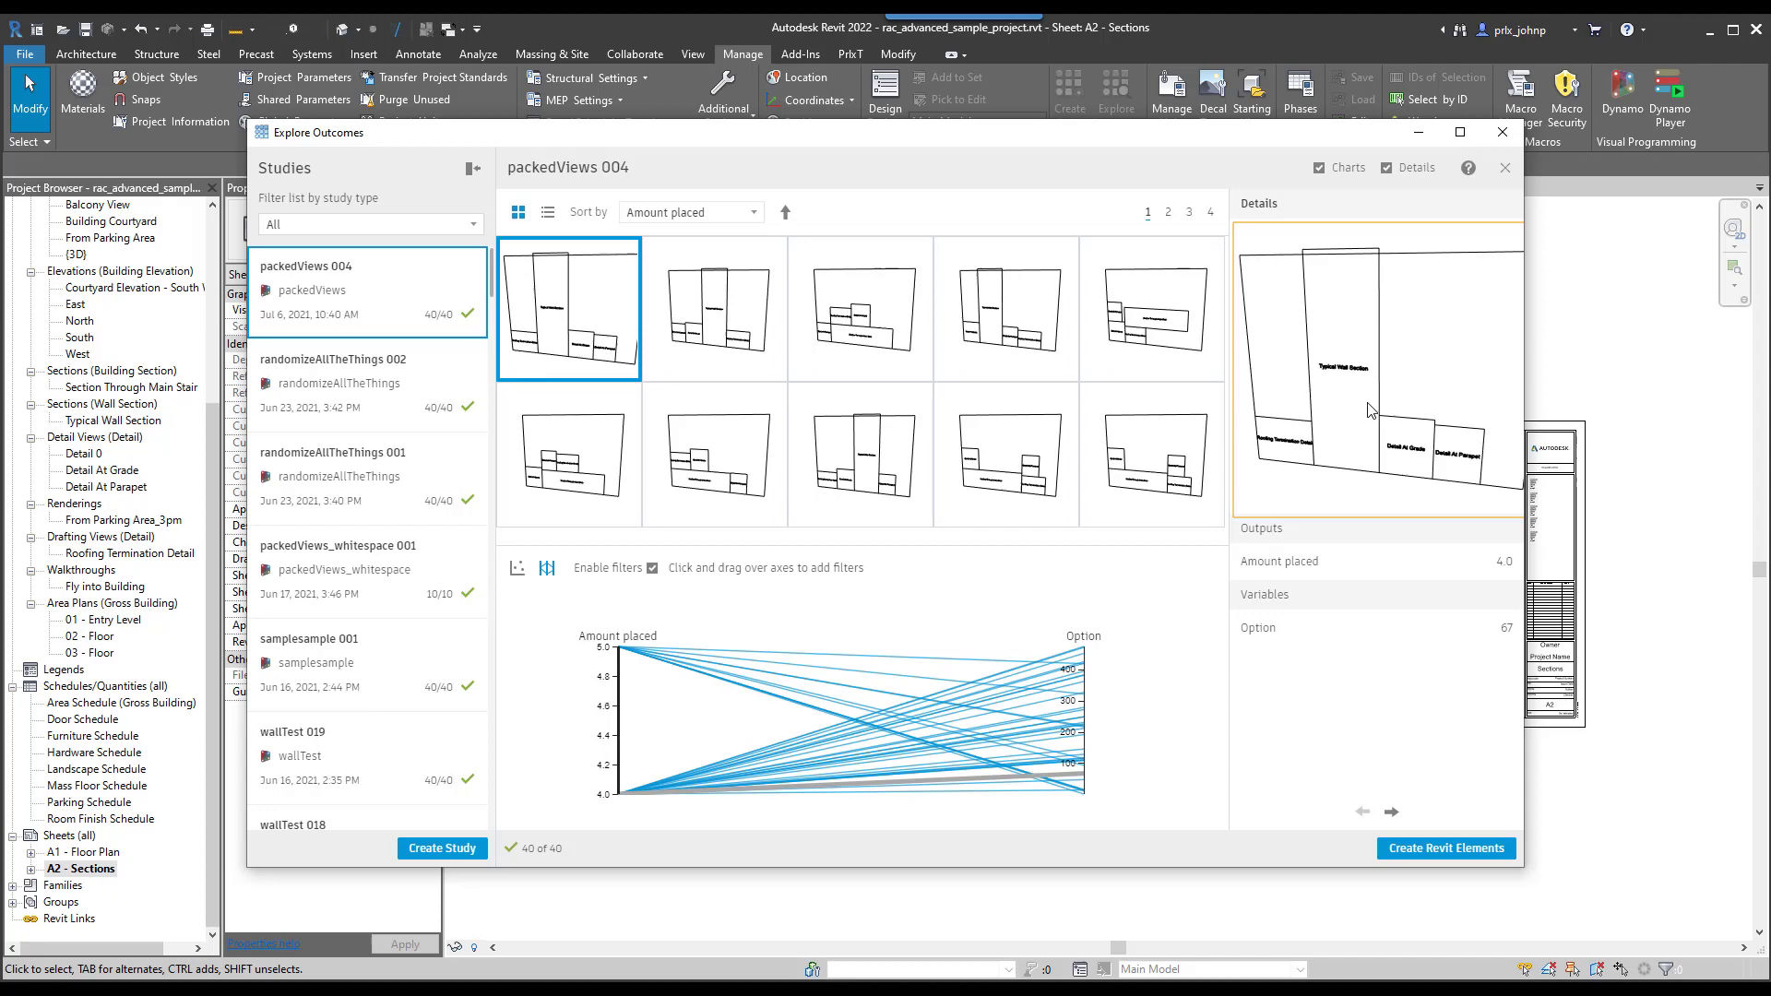
{"action": "left_click_drag", "start_coordinate": [1370, 411], "coordinate": [1340, 429]}
{"action": "scroll", "coordinate": [1340, 429], "scroll_direction": "down", "scroll_amount": 4}
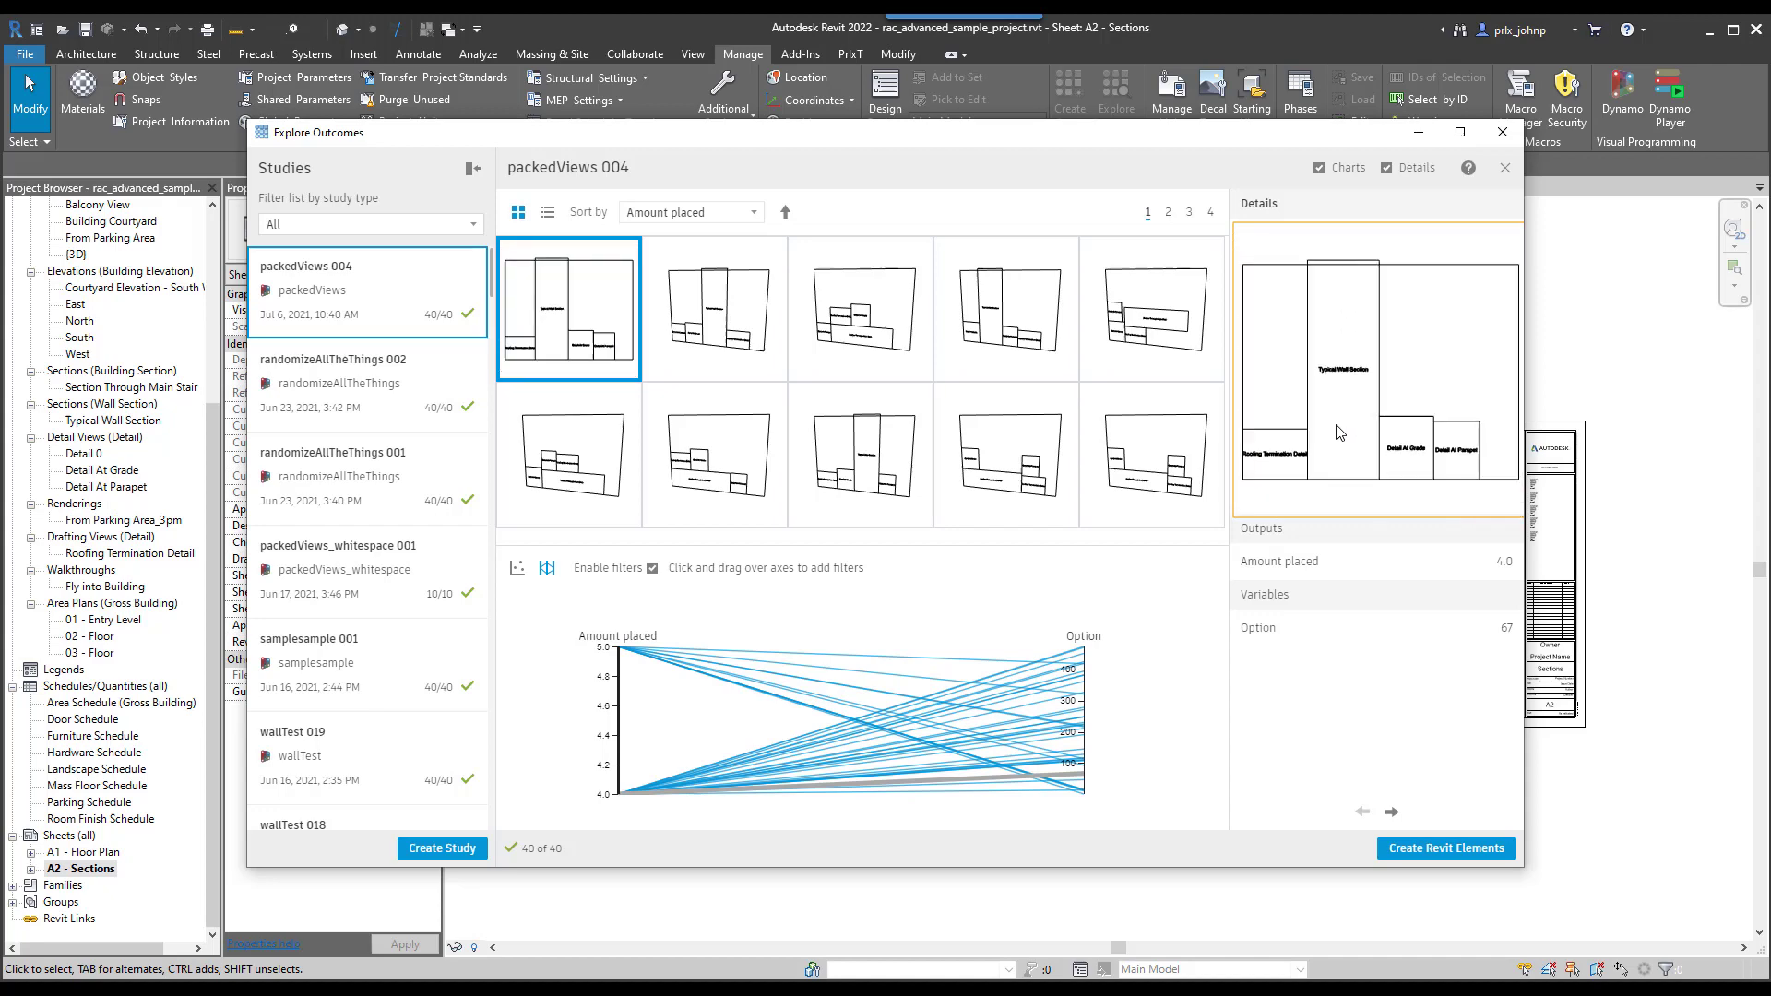
Close the outcomes window and pan and zoom around the A2 - Sections sheet.
{"action": "left_click", "coordinate": [1503, 132]}
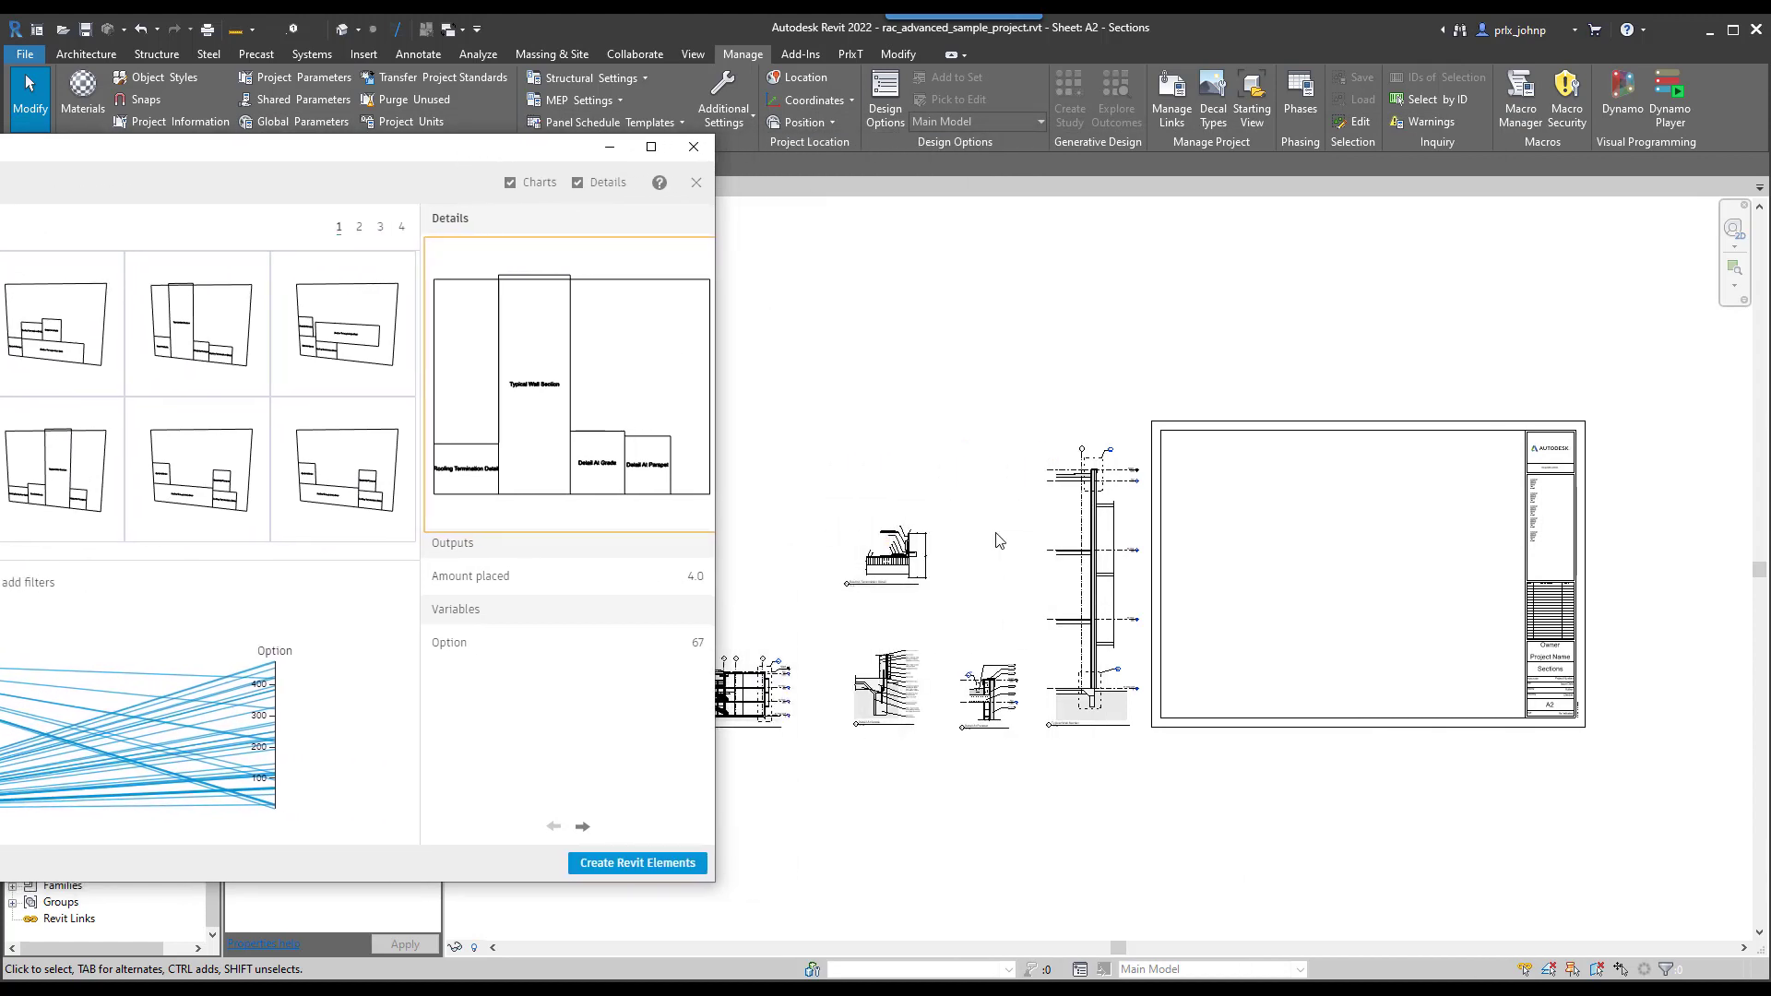
{"action": "scroll", "coordinate": [1059, 605], "scroll_direction": "up", "scroll_amount": 4}
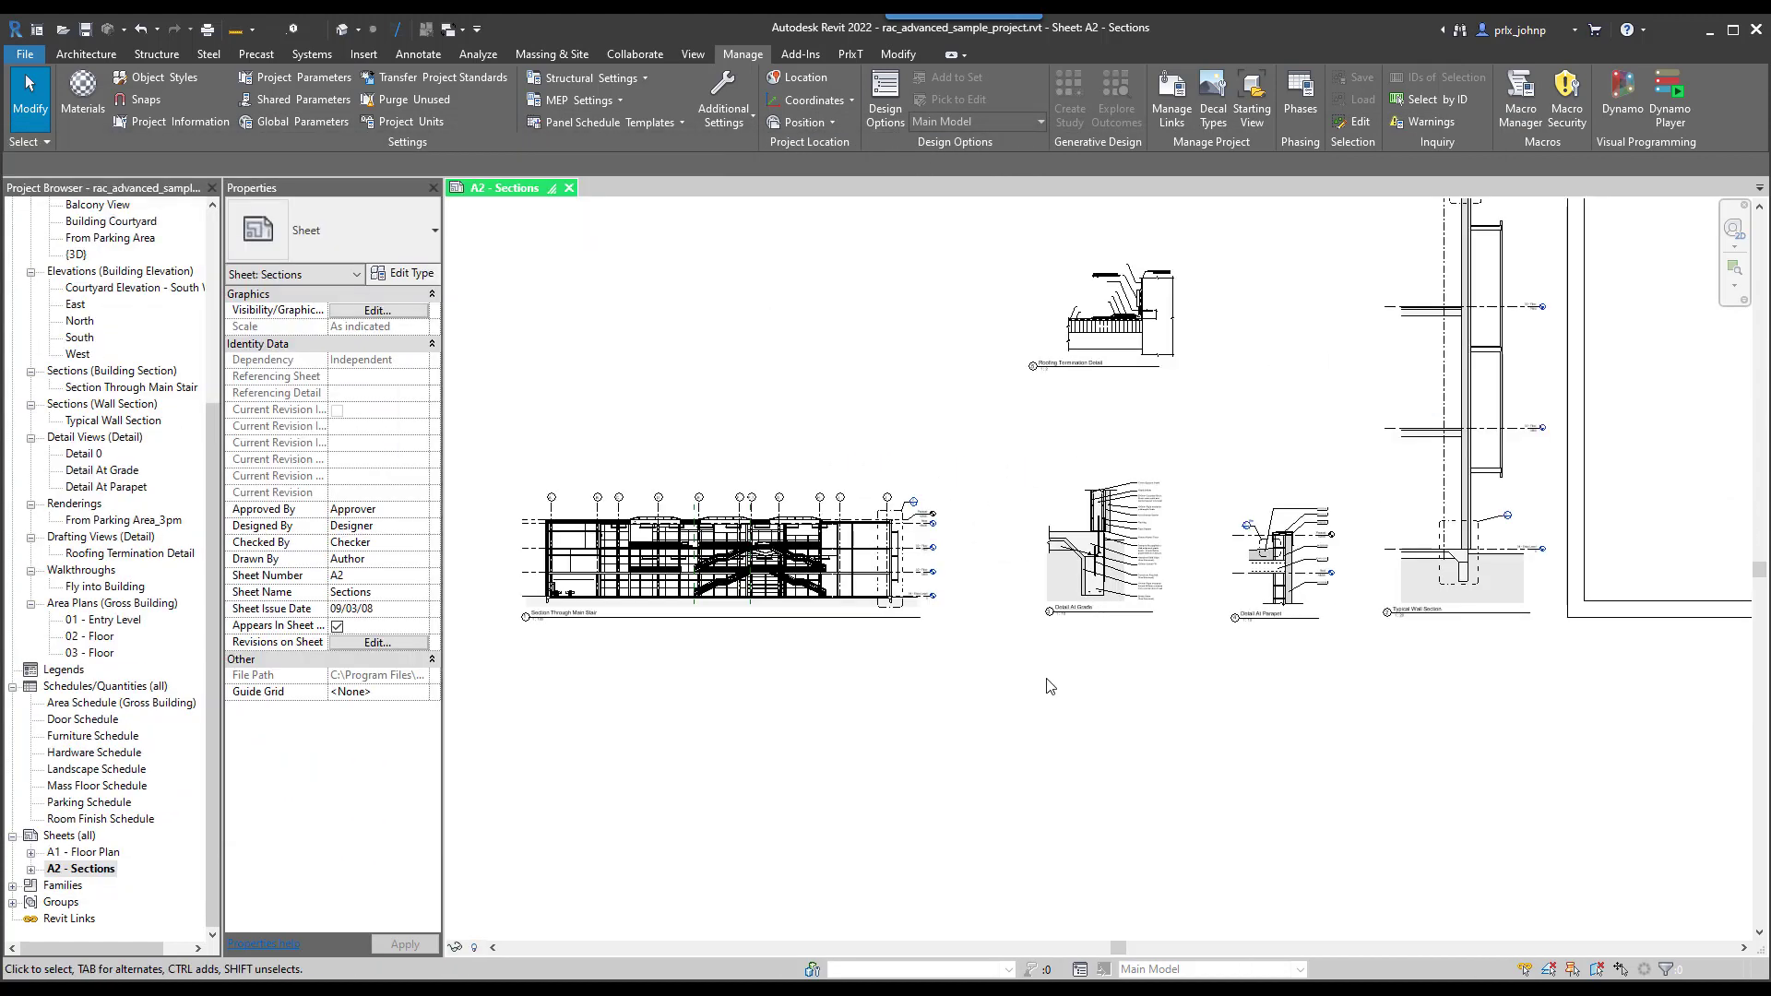
{"action": "scroll", "coordinate": [1109, 633], "scroll_direction": "down", "scroll_amount": 2}
{"action": "middle_click_drag", "start_coordinate": [1111, 635], "coordinate": [945, 724]}
{"action": "scroll", "coordinate": [946, 724], "scroll_direction": "down", "scroll_amount": 1}
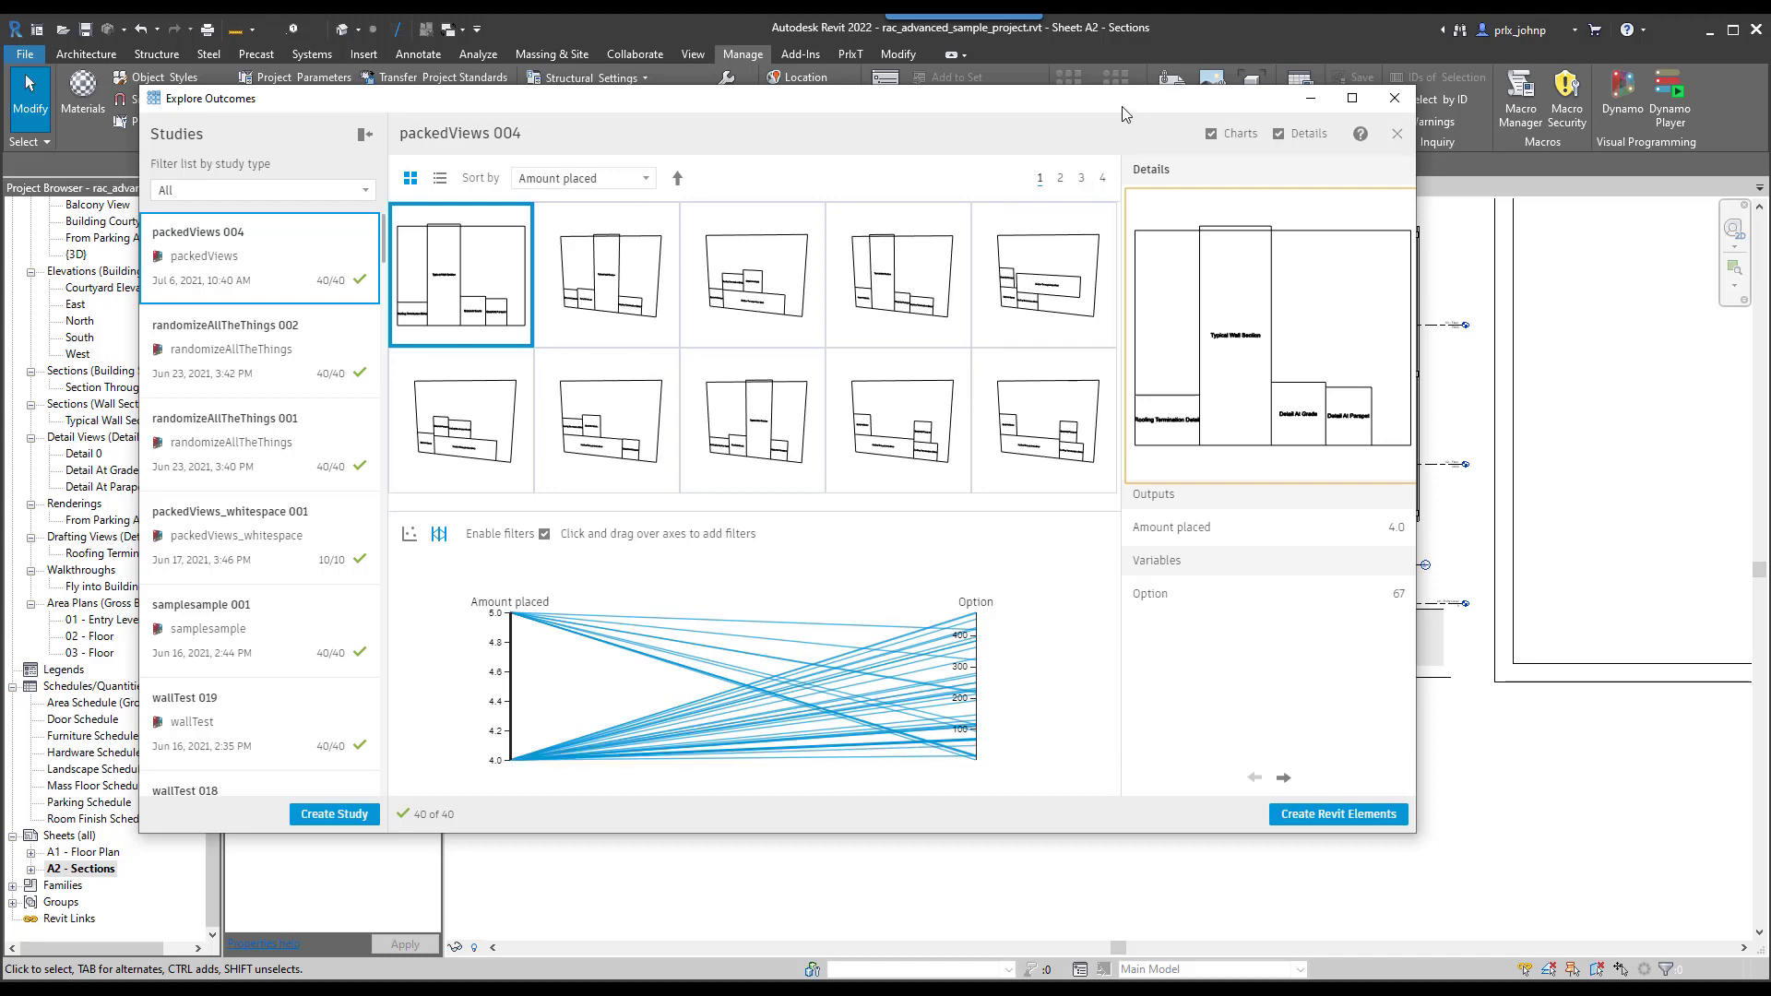
Filter outcomes to 5.0 views placed and build the third one, Option 1, on the sheet.
{"action": "left_click_drag", "start_coordinate": [1122, 107], "coordinate": [1254, 145]}
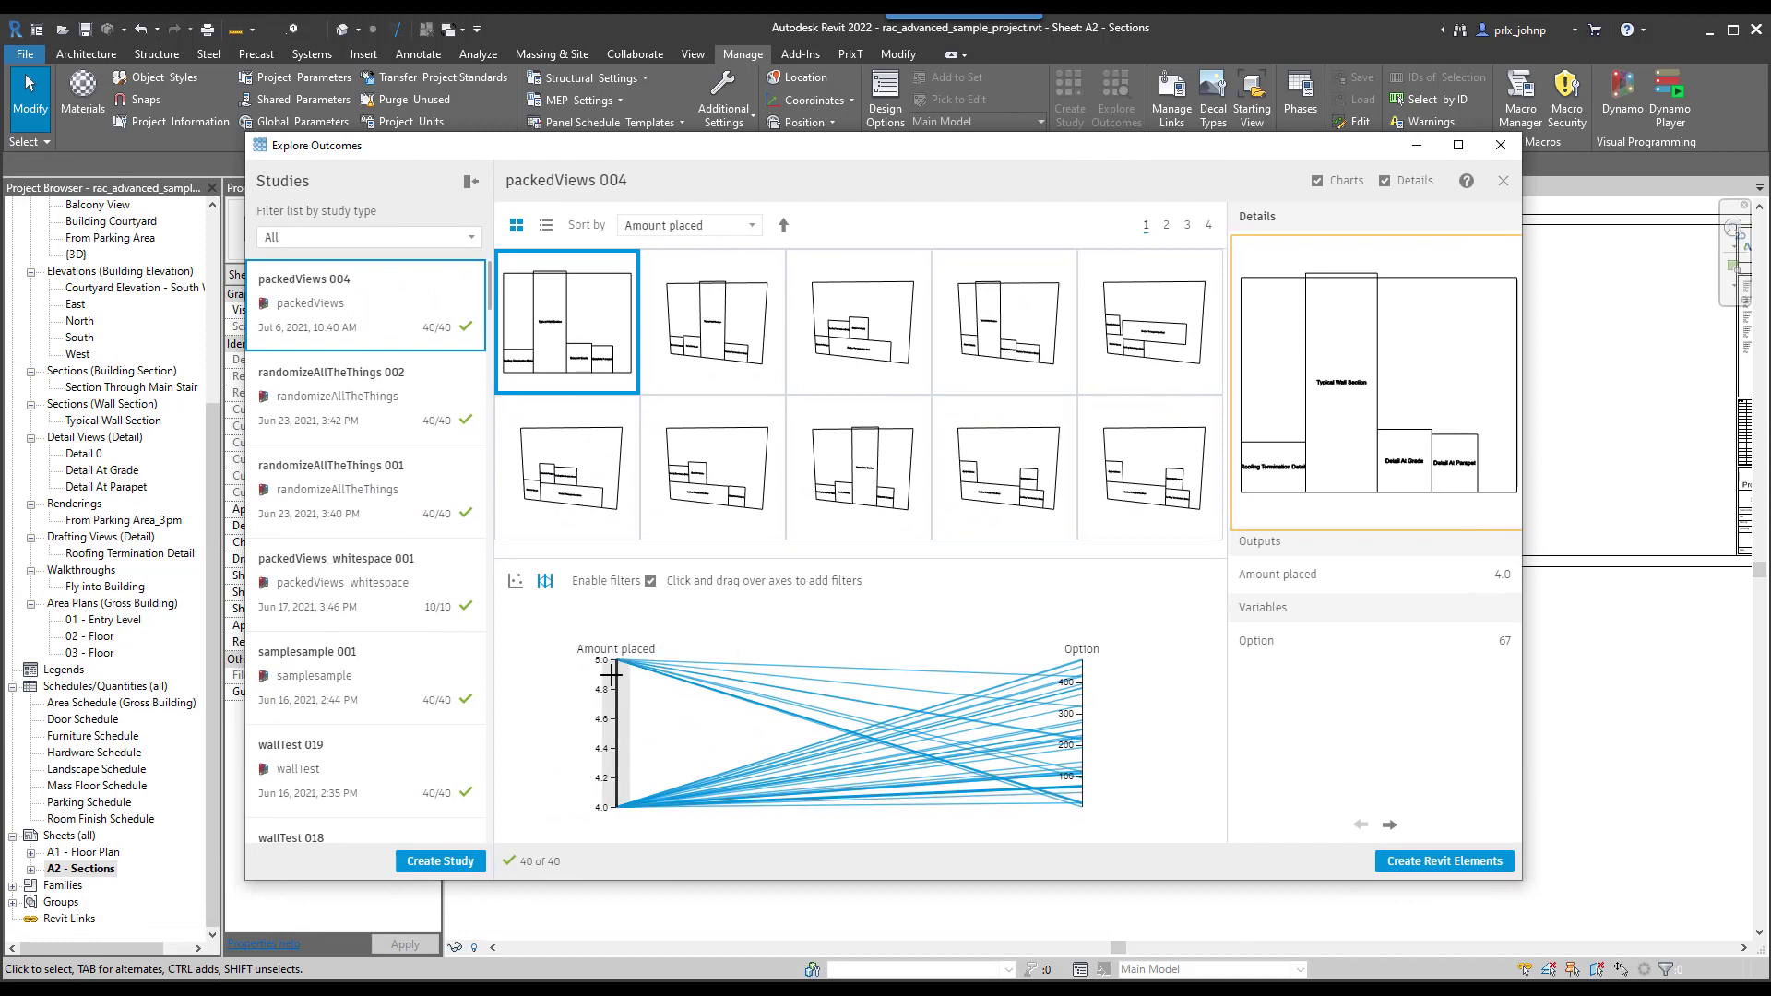
{"action": "left_click_drag", "start_coordinate": [623, 657], "coordinate": [623, 675]}
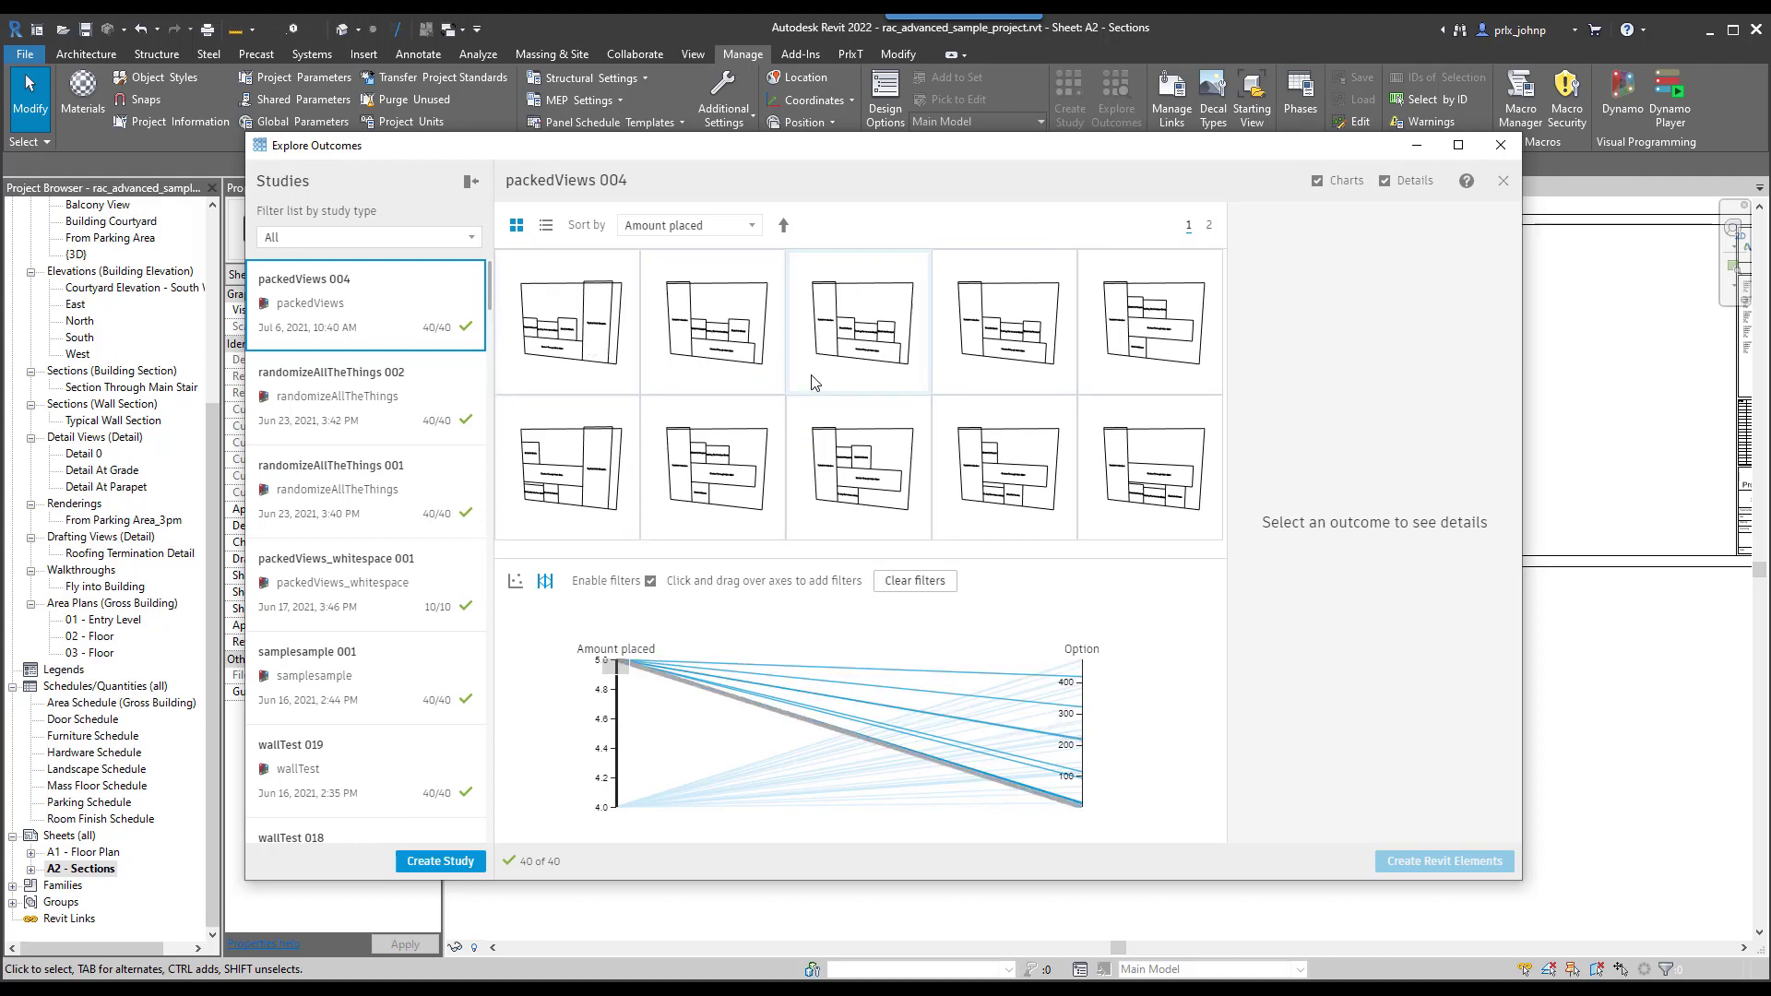
{"action": "left_click", "coordinate": [856, 380]}
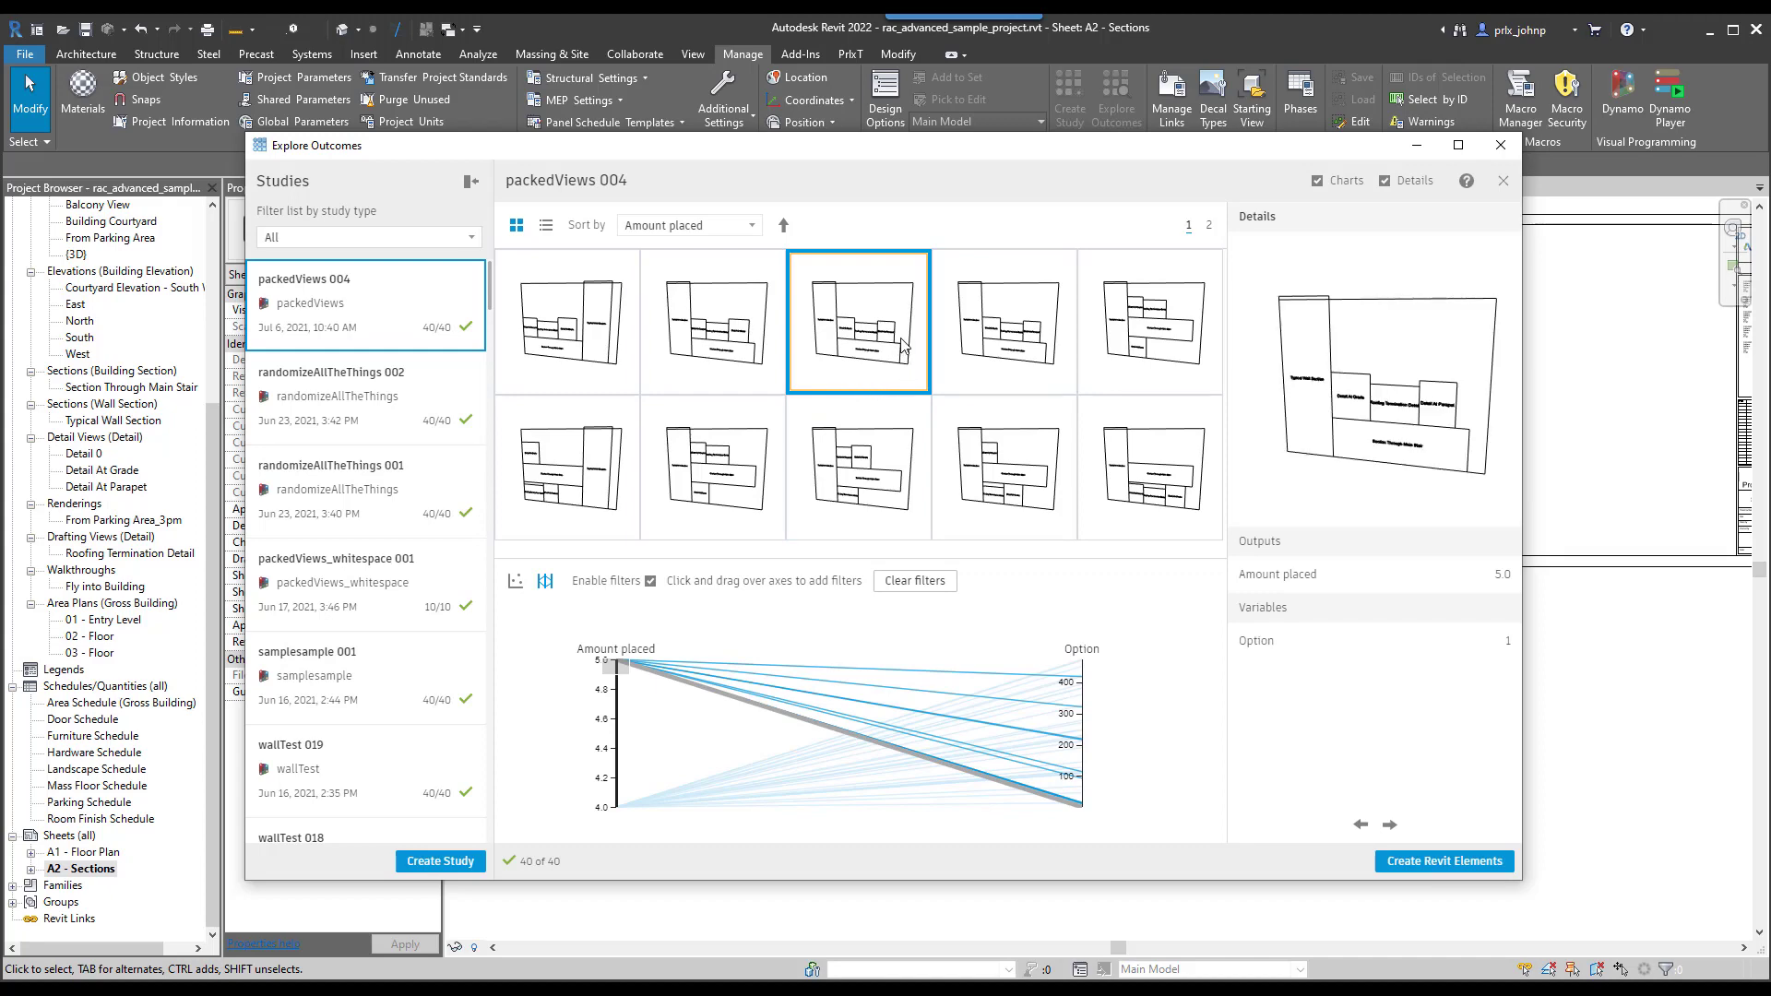
{"action": "left_click_drag", "start_coordinate": [1332, 157], "coordinate": [232, 135]}
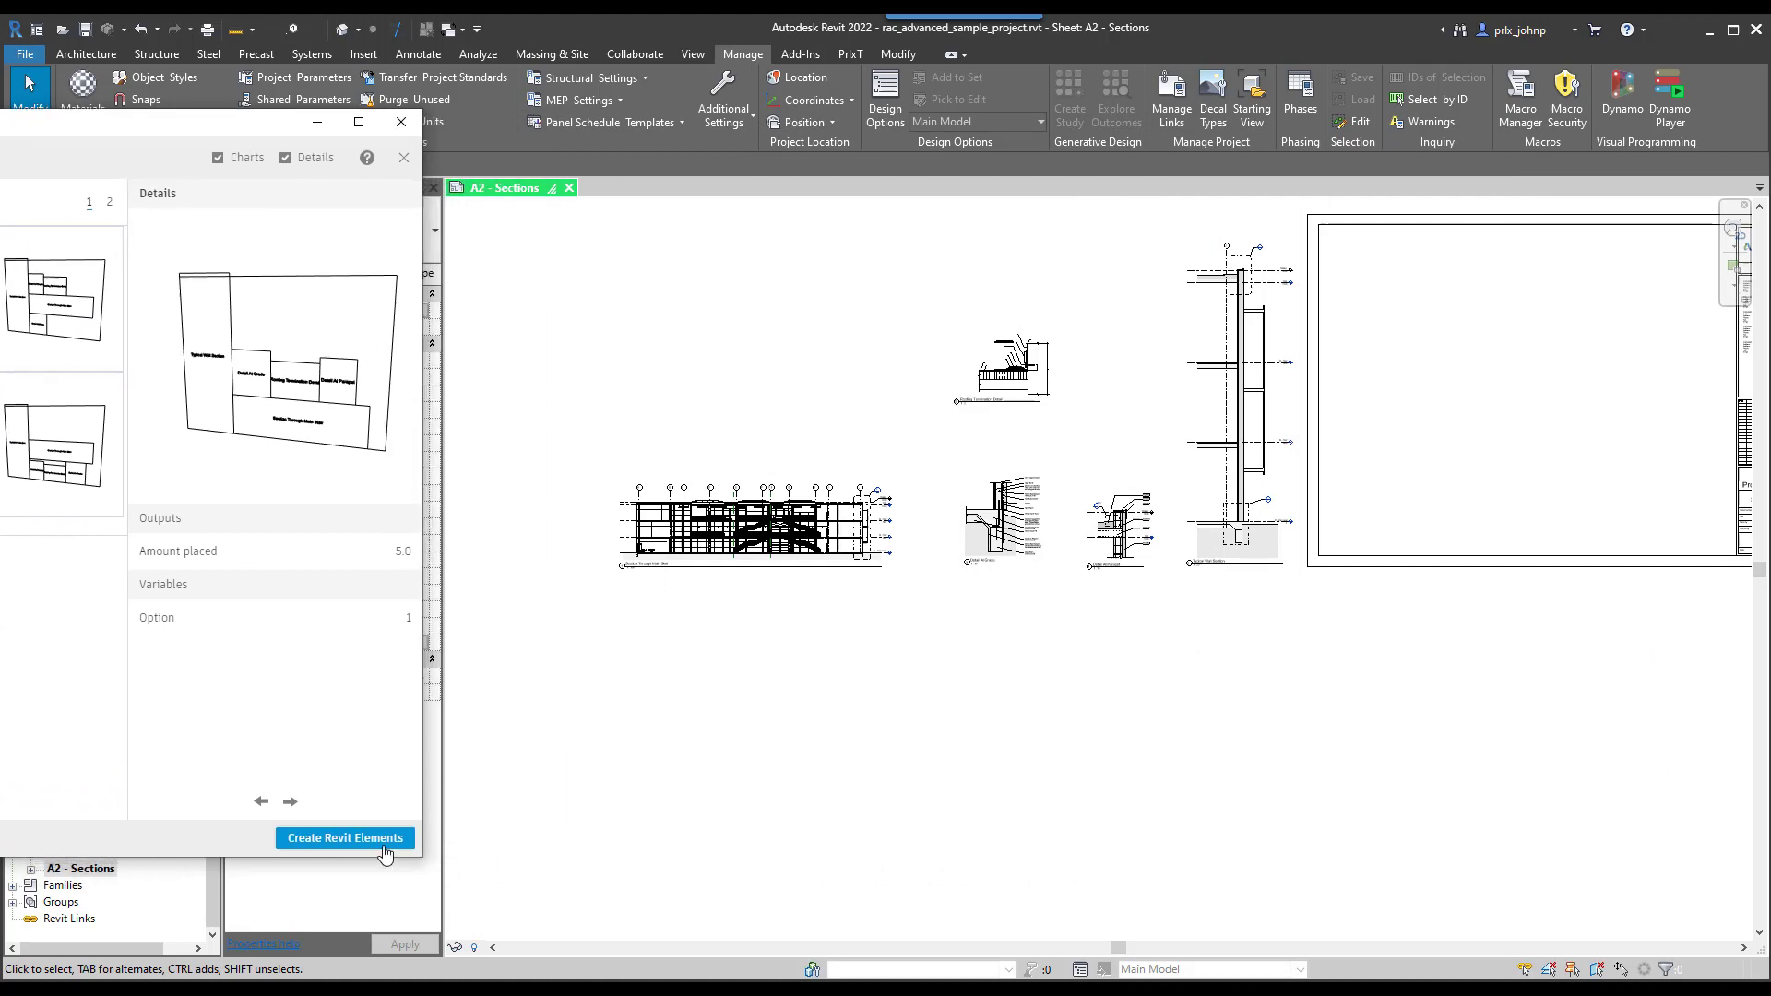
{"action": "left_click", "coordinate": [384, 849]}
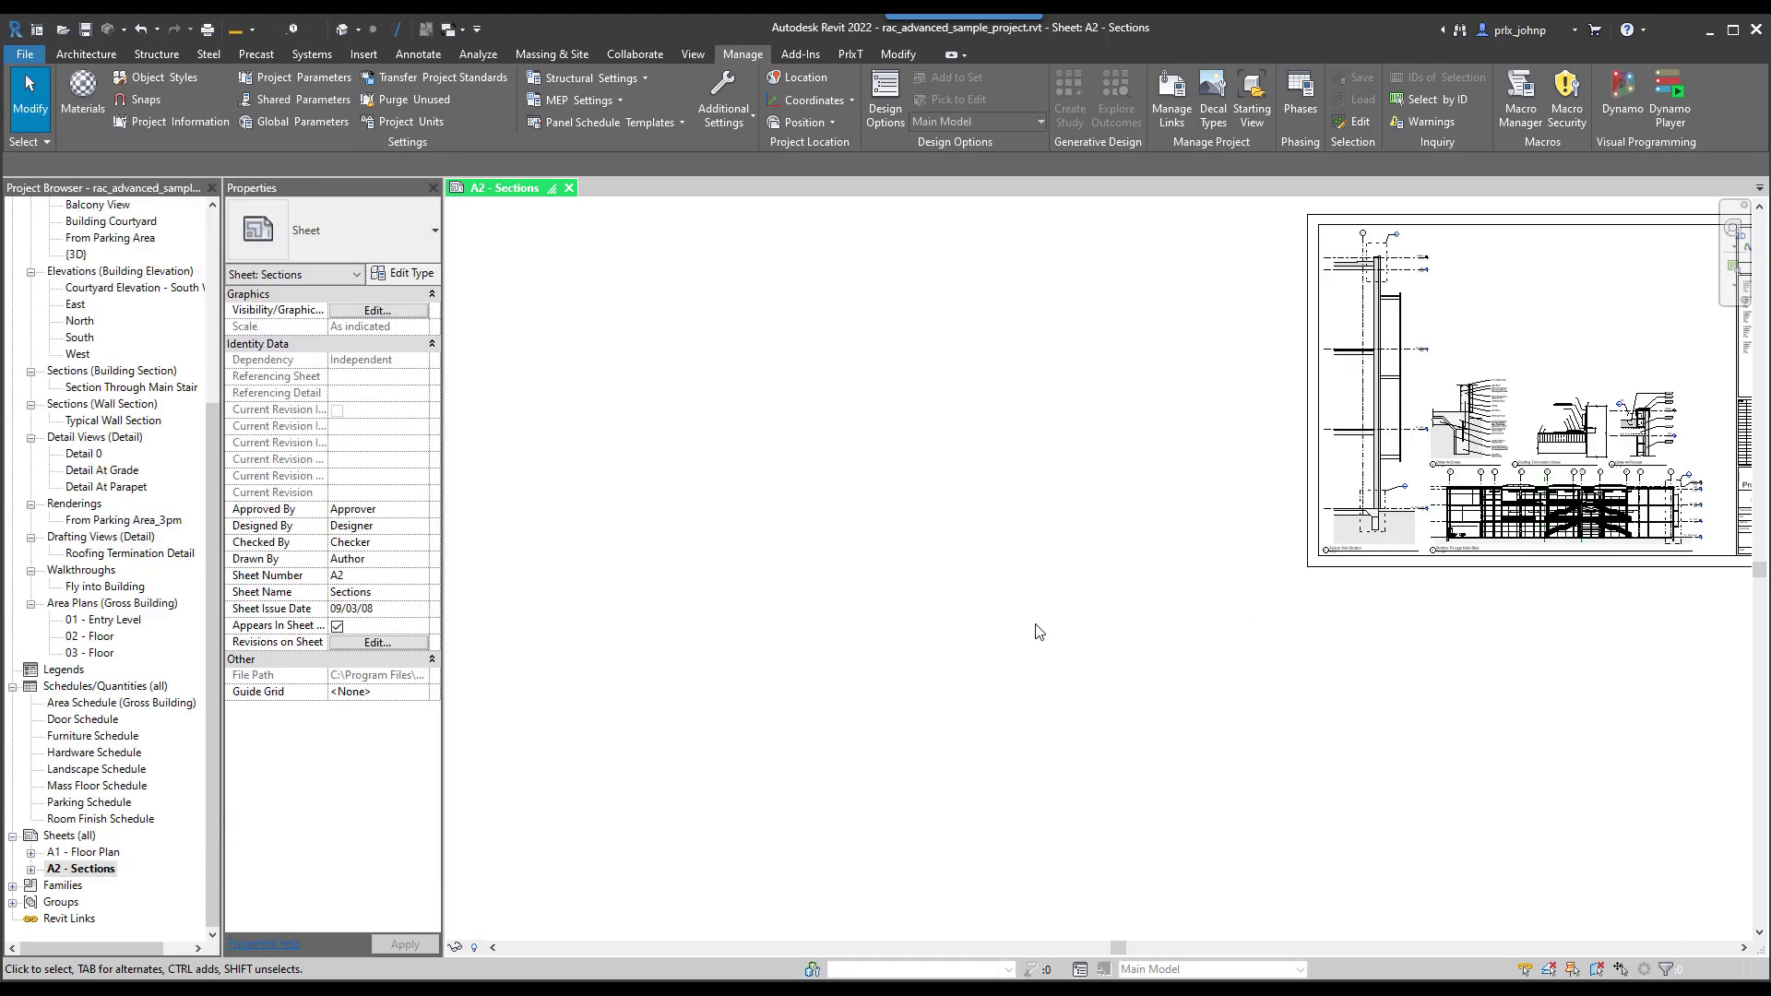
Pan and zoom the A2 - Sections sheet to inspect the five packed viewports.
{"action": "middle_click_drag", "start_coordinate": [1036, 632], "coordinate": [717, 623]}
{"action": "scroll", "coordinate": [1364, 403], "scroll_direction": "up", "scroll_amount": 5}
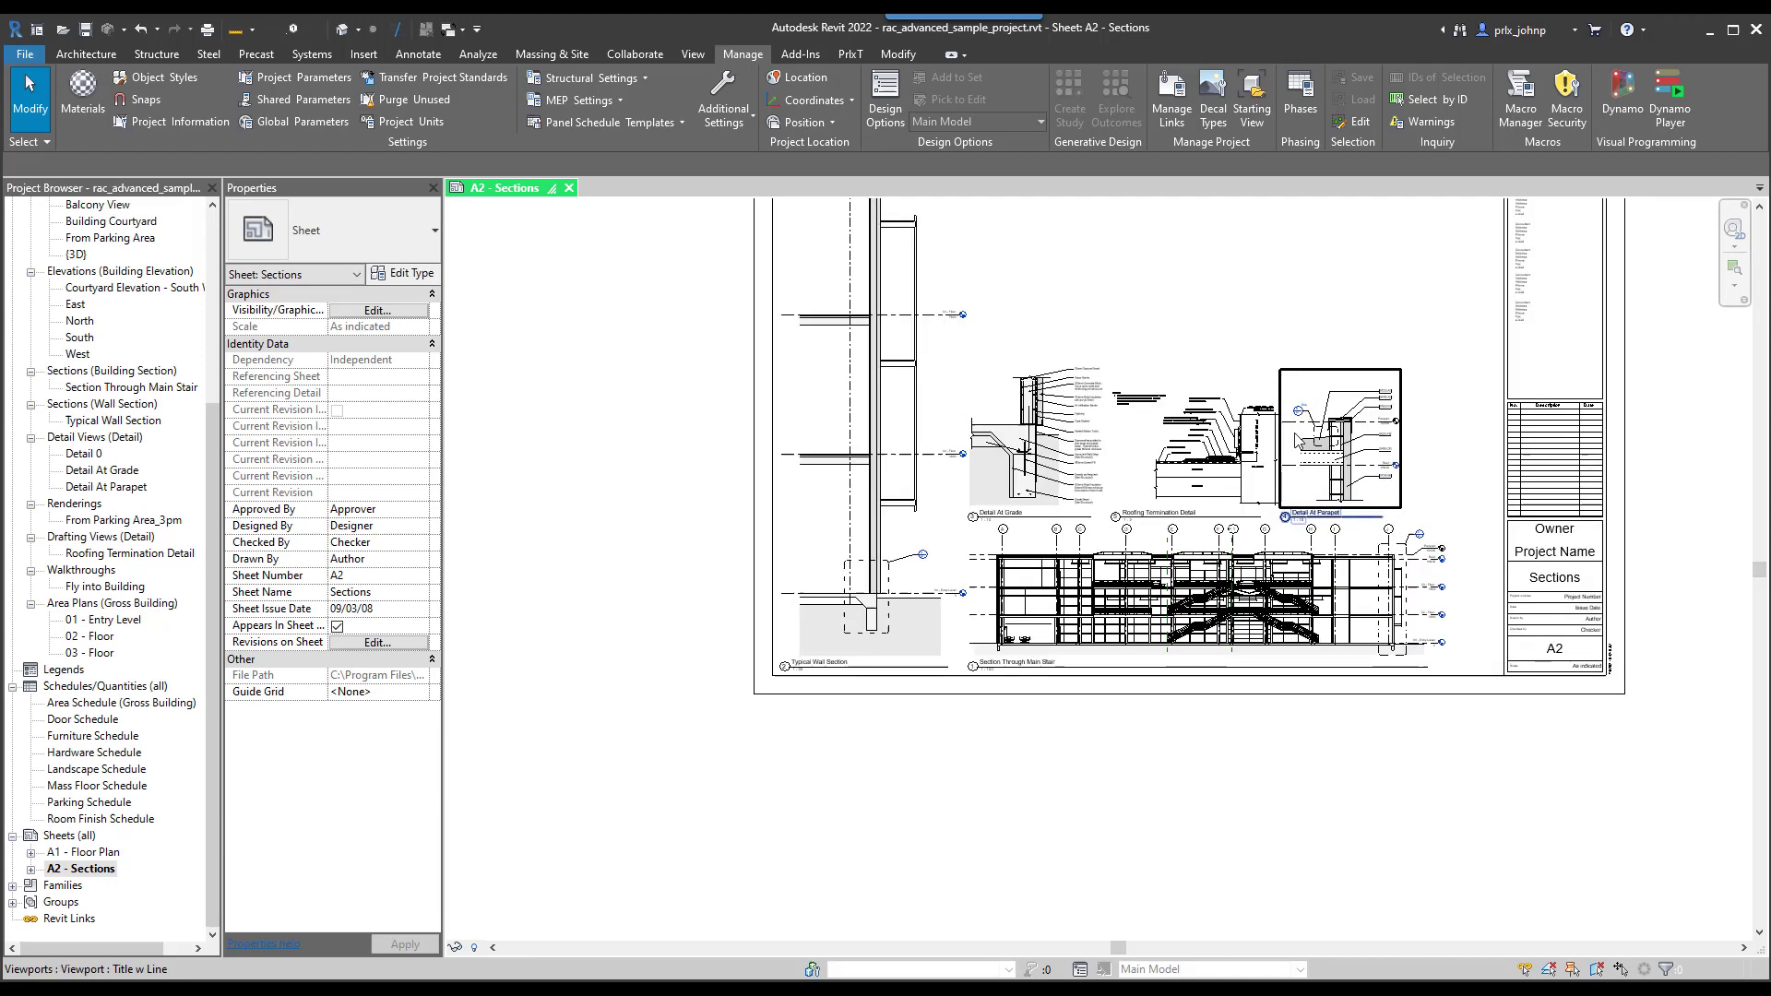
{"action": "scroll", "coordinate": [946, 558], "scroll_direction": "down", "scroll_amount": 1}
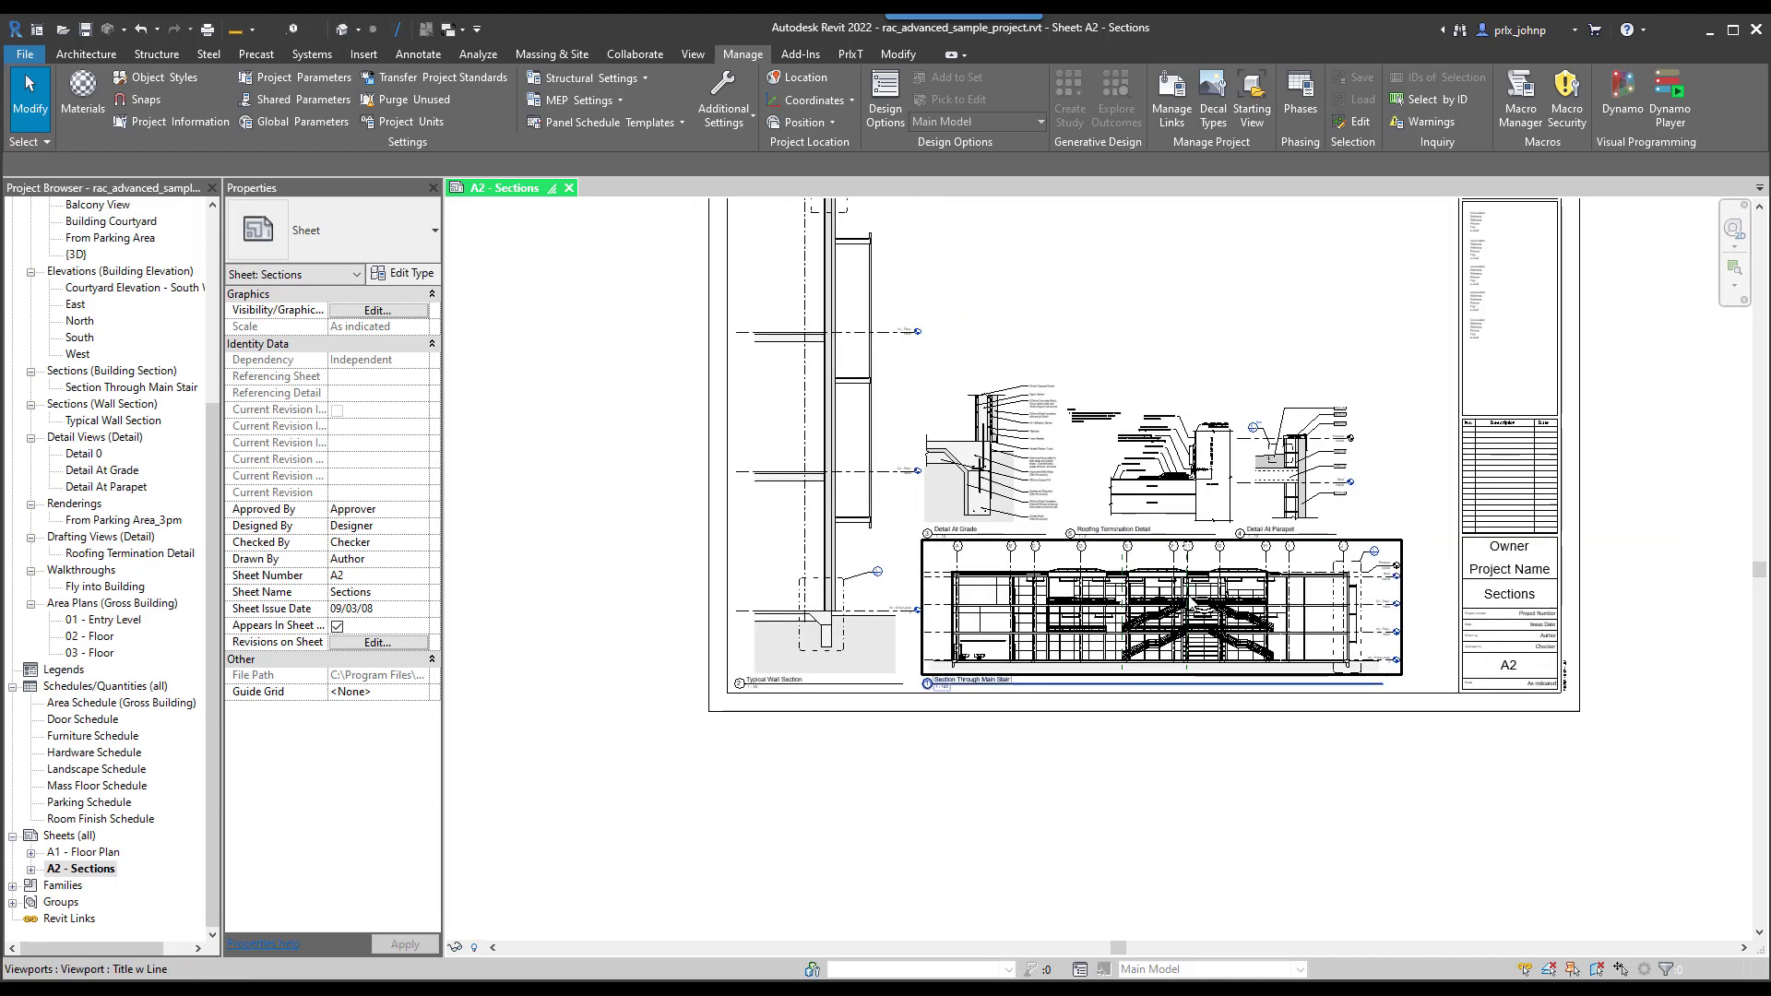
{"action": "scroll", "coordinate": [729, 731], "scroll_direction": "up", "scroll_amount": 2}
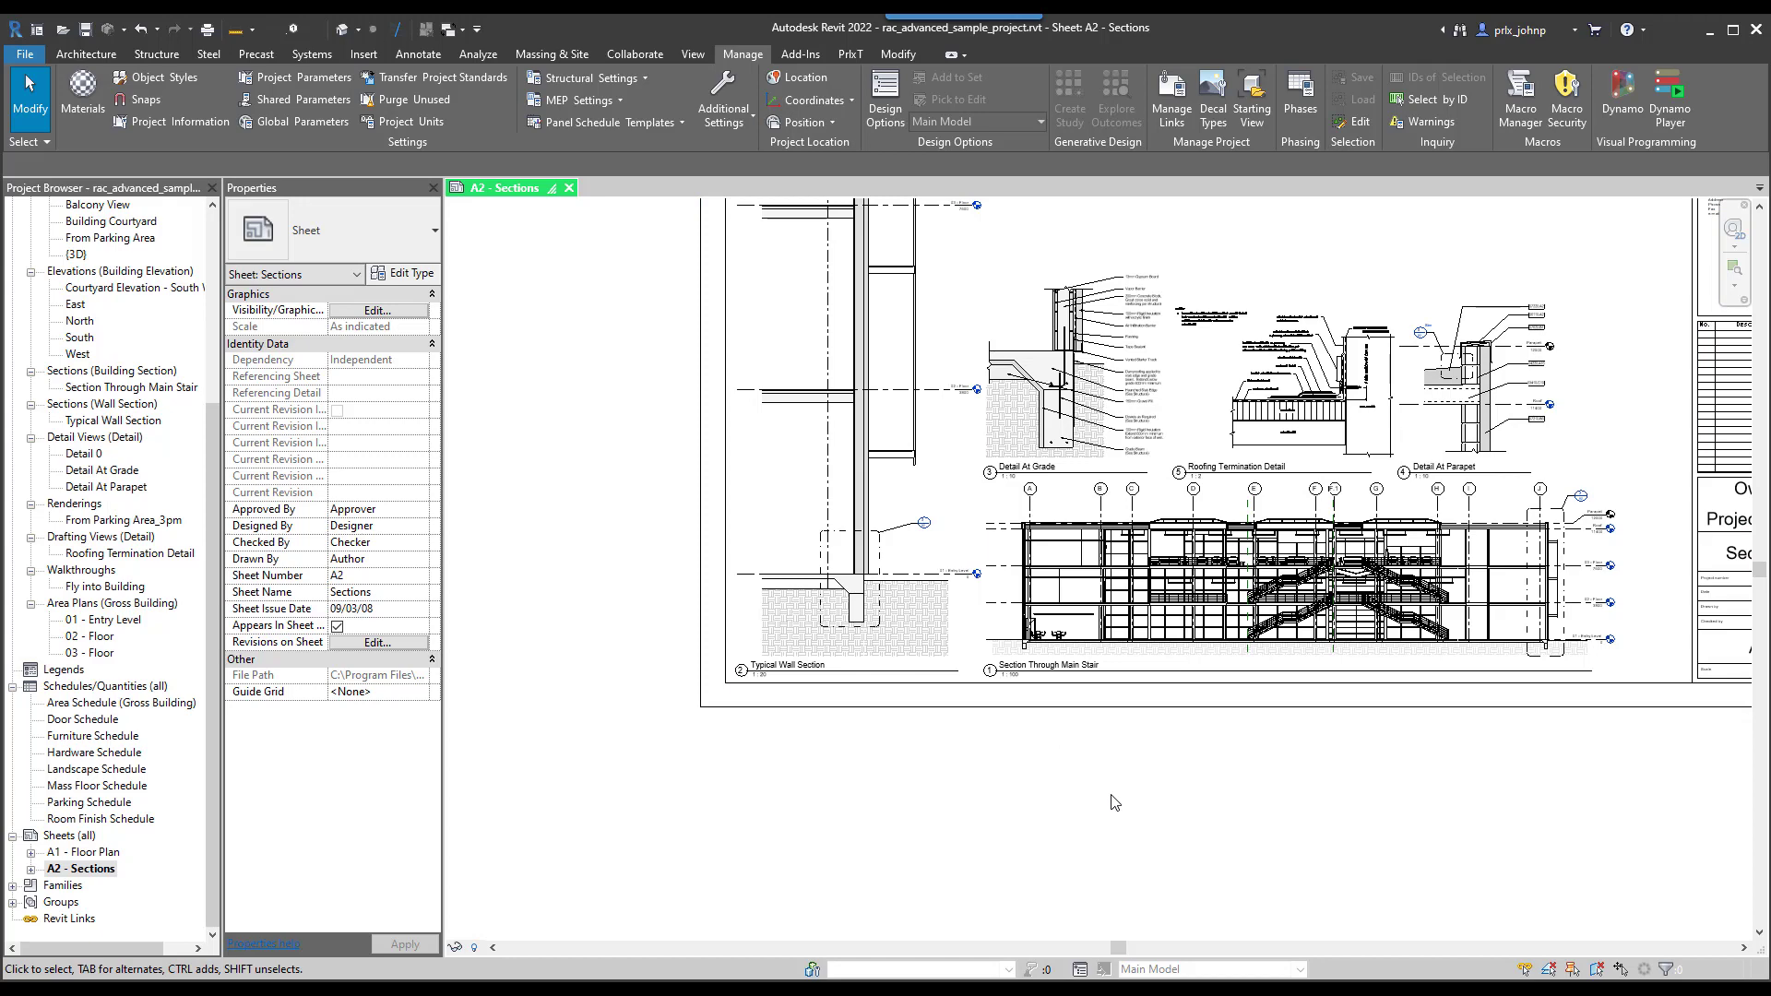
{"action": "scroll", "coordinate": [1115, 803], "scroll_direction": "down", "scroll_amount": 3}
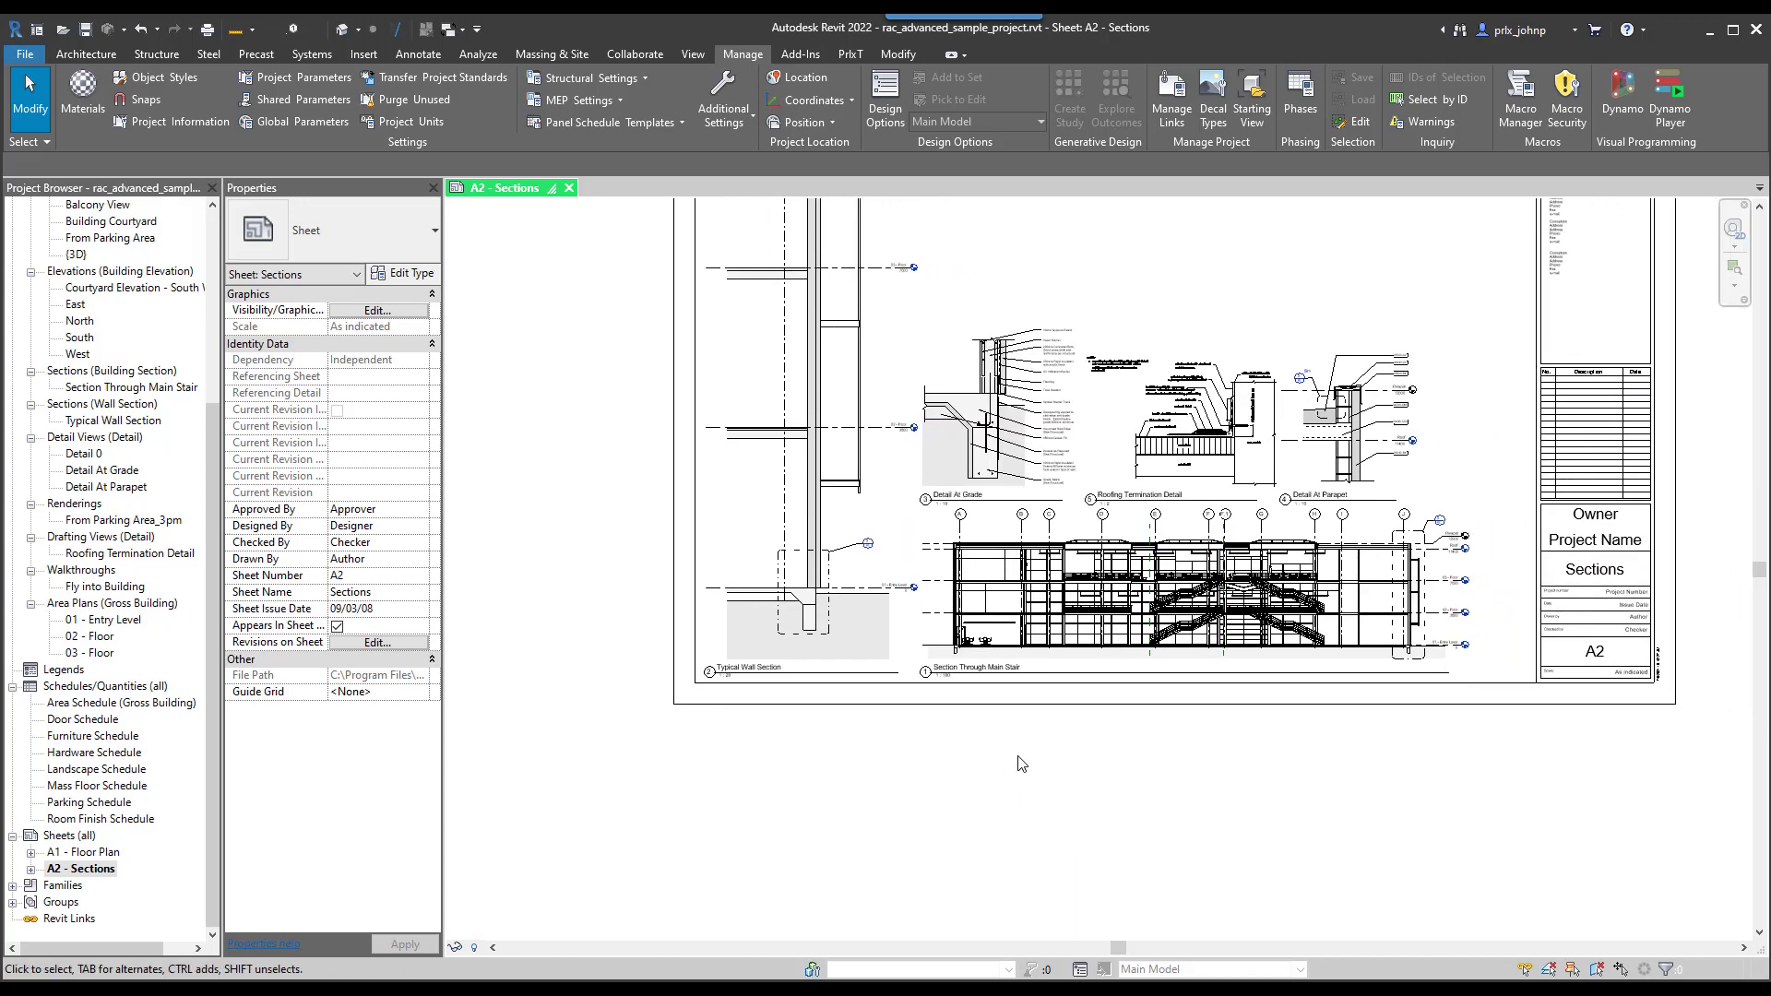
{"action": "scroll", "coordinate": [1056, 725], "scroll_direction": "down", "scroll_amount": 2}
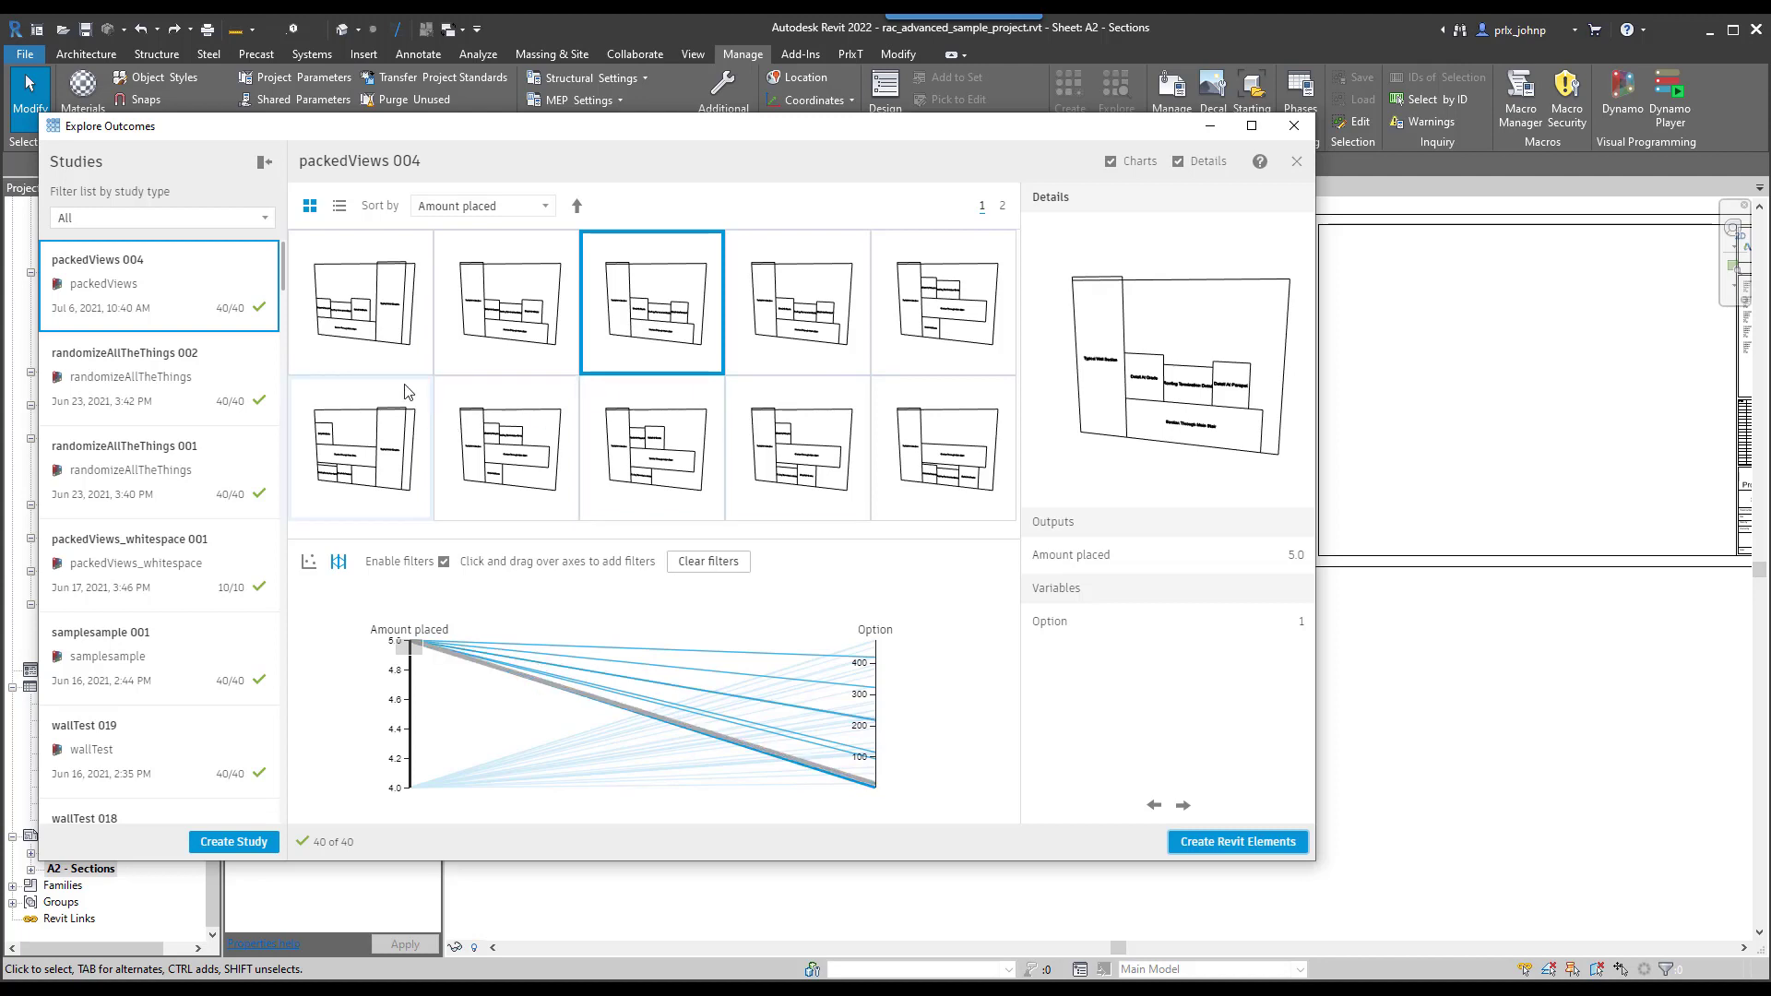
Build the first packedViews 004 outcome, Option 418, as elements on the A2 - Sections sheet.
{"action": "left_click", "coordinate": [416, 331]}
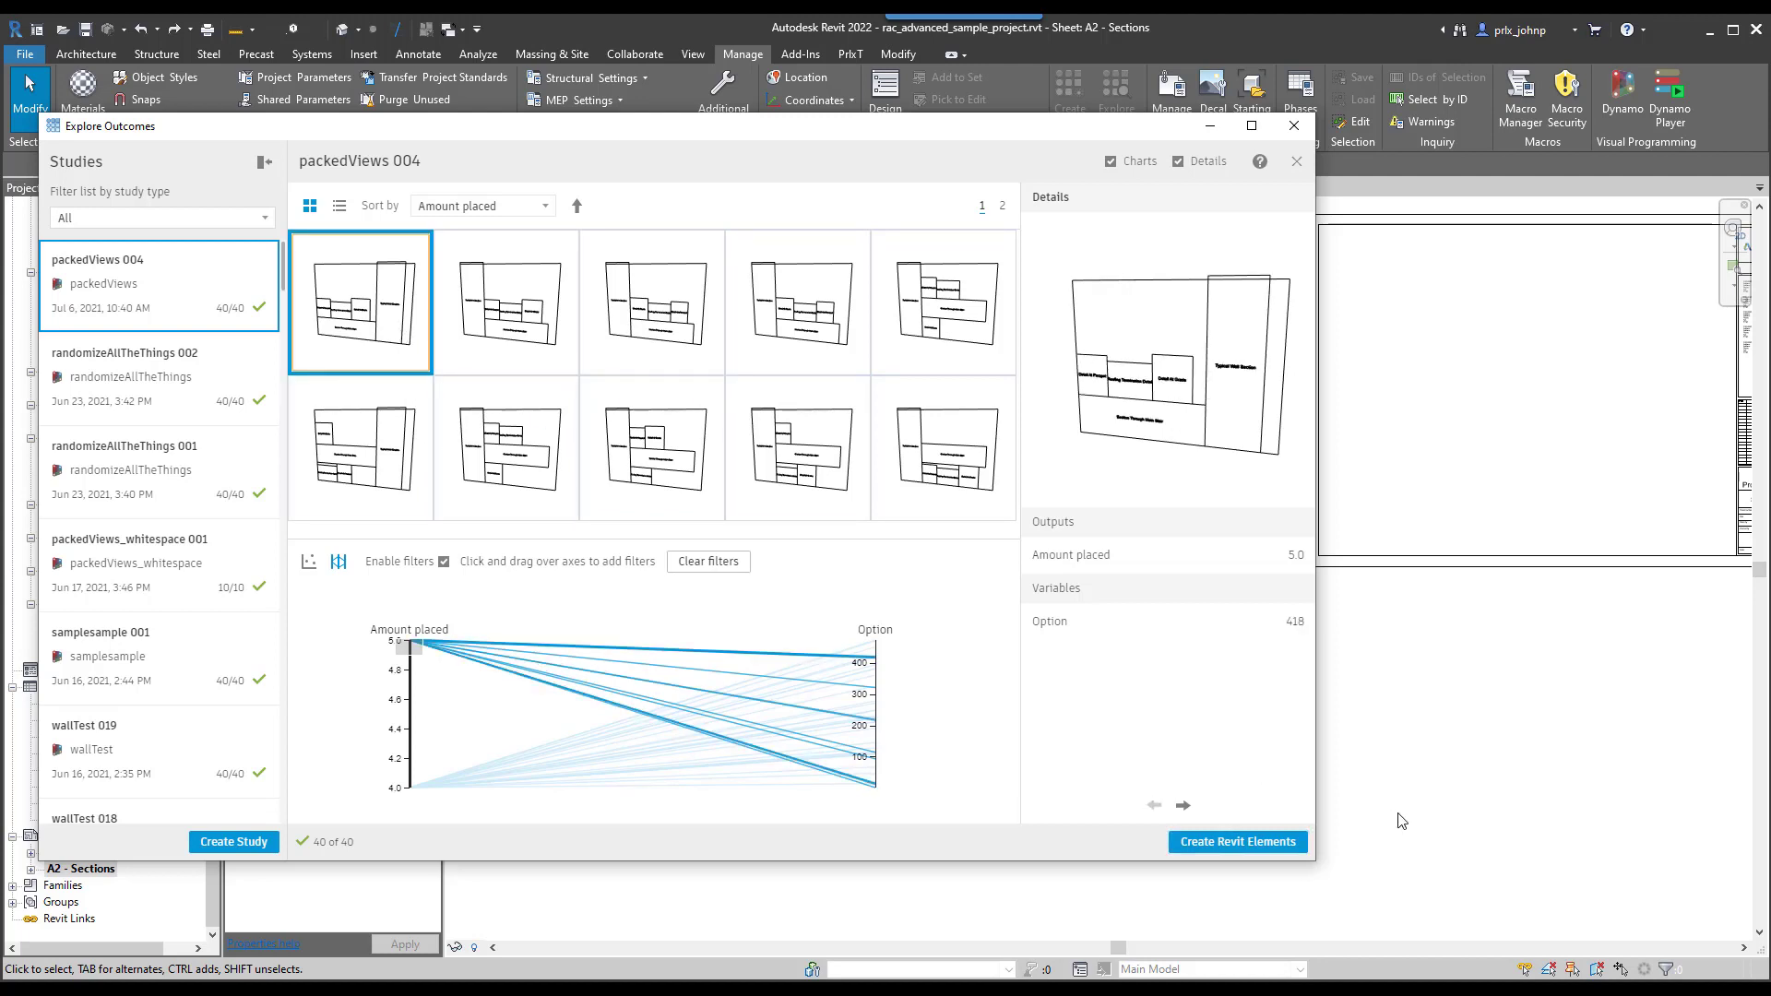
{"action": "left_click", "coordinate": [1264, 849]}
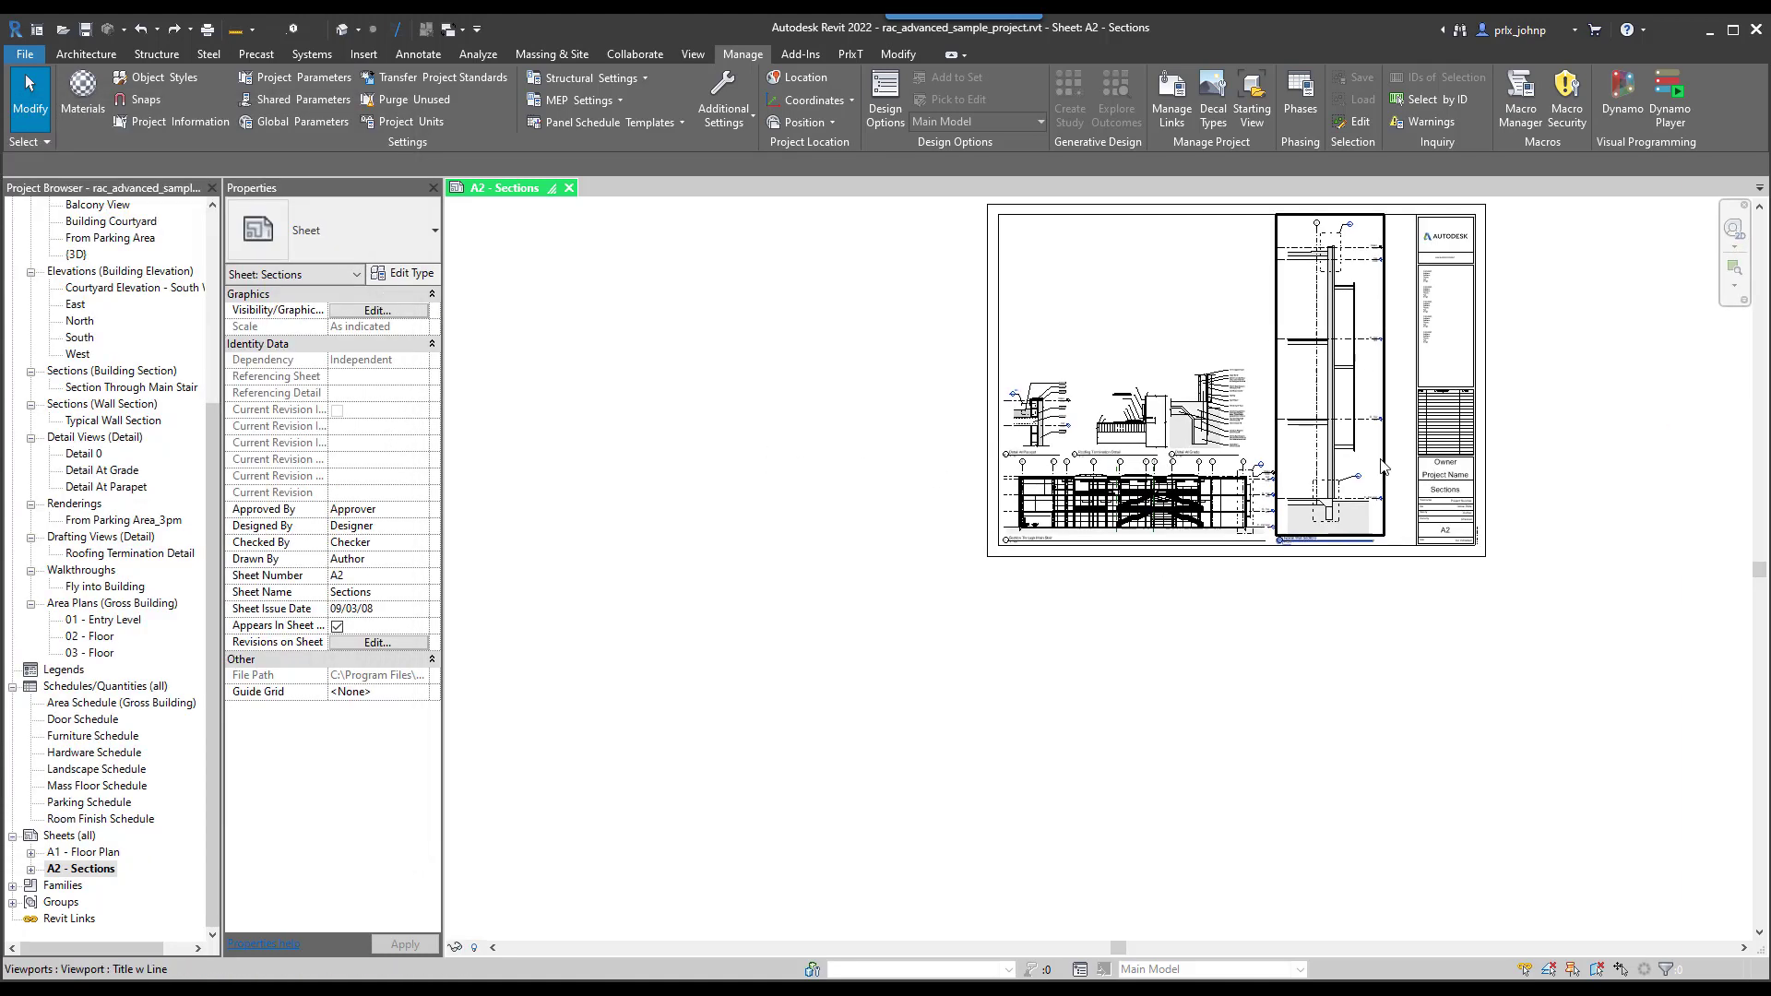
{"action": "scroll", "coordinate": [1384, 466], "scroll_direction": "up", "scroll_amount": 2}
{"action": "scroll", "coordinate": [1393, 481], "scroll_direction": "down", "scroll_amount": 2}
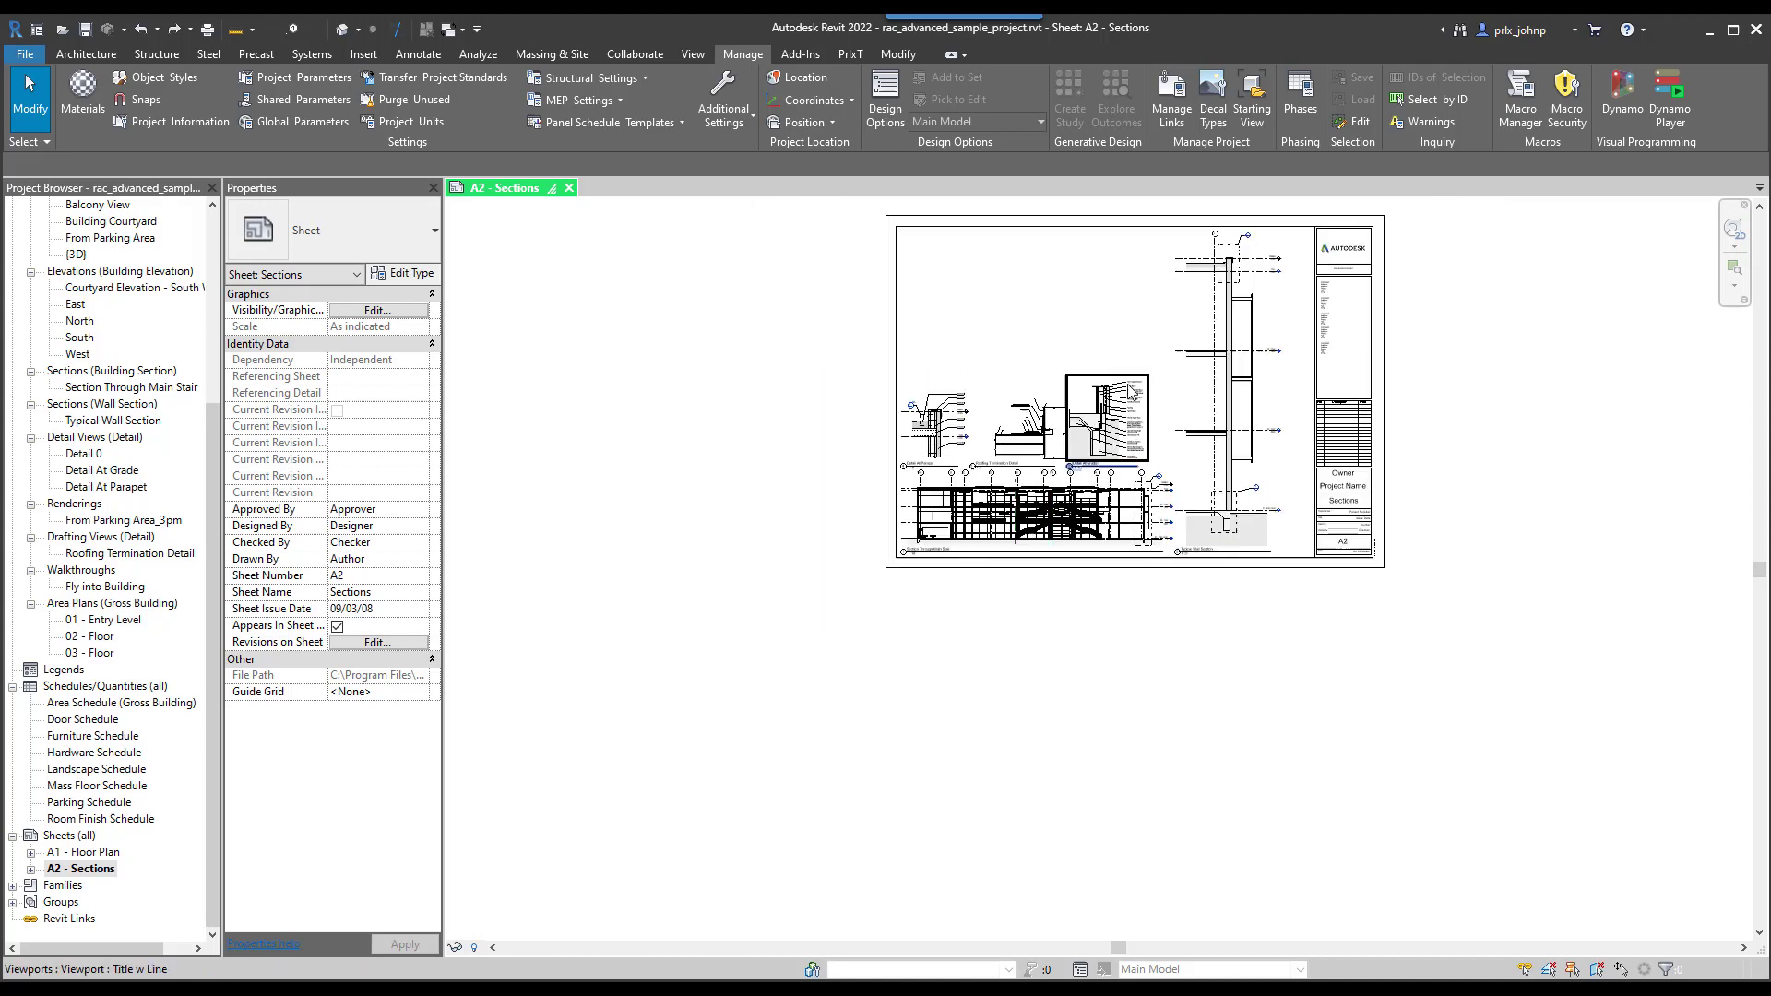
Undo the generated layout and place the From Parking Area and Building Courtyard views on the sheet.
{"action": "key", "text": "Escape"}
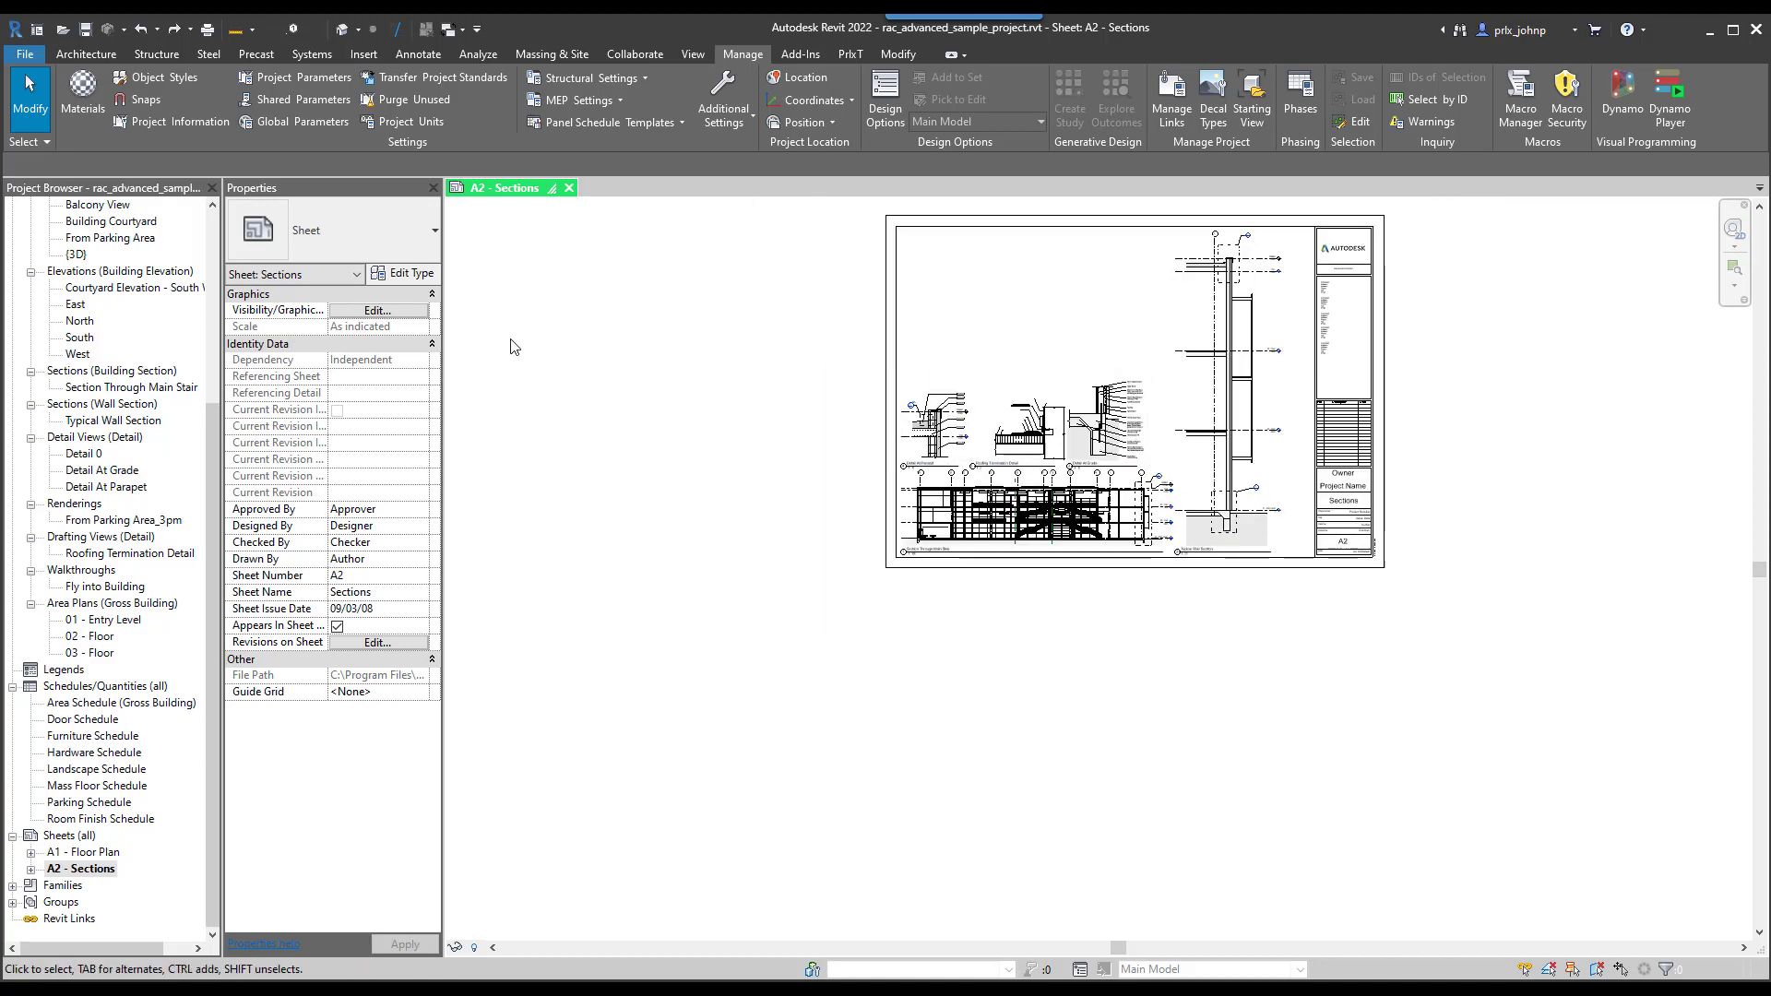
{"action": "left_click", "coordinate": [144, 35]}
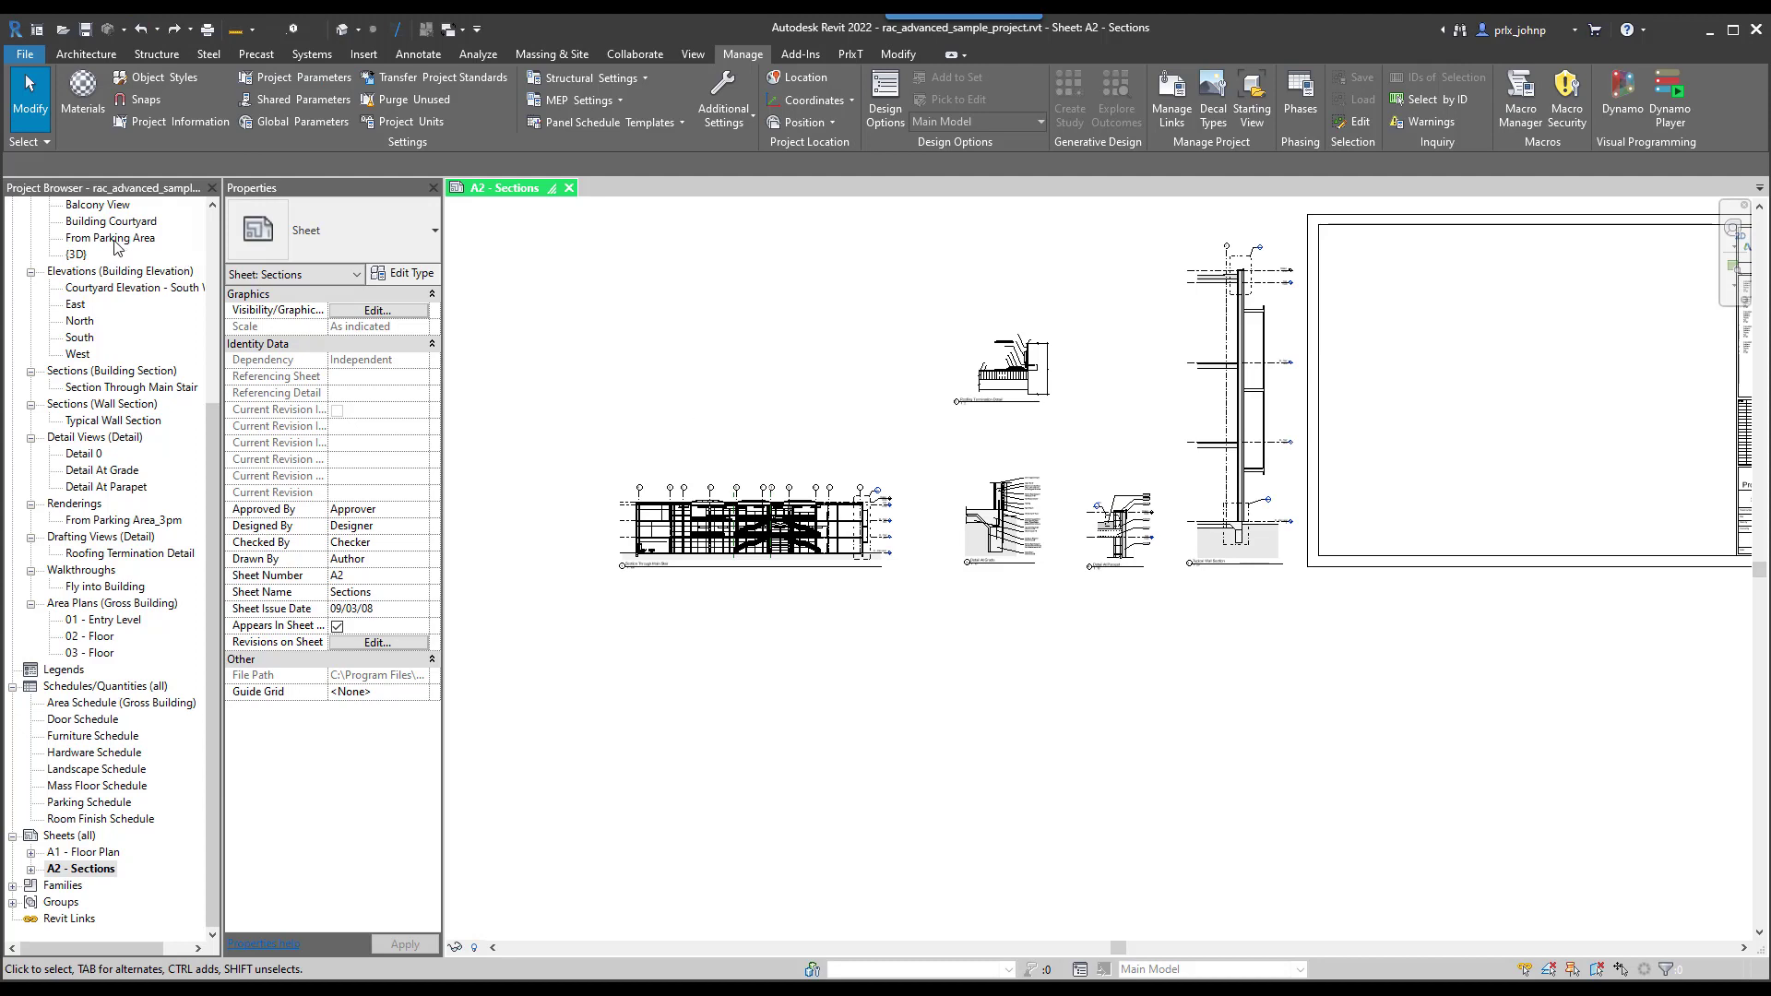
{"action": "left_click_drag", "start_coordinate": [114, 238], "coordinate": [752, 443]}
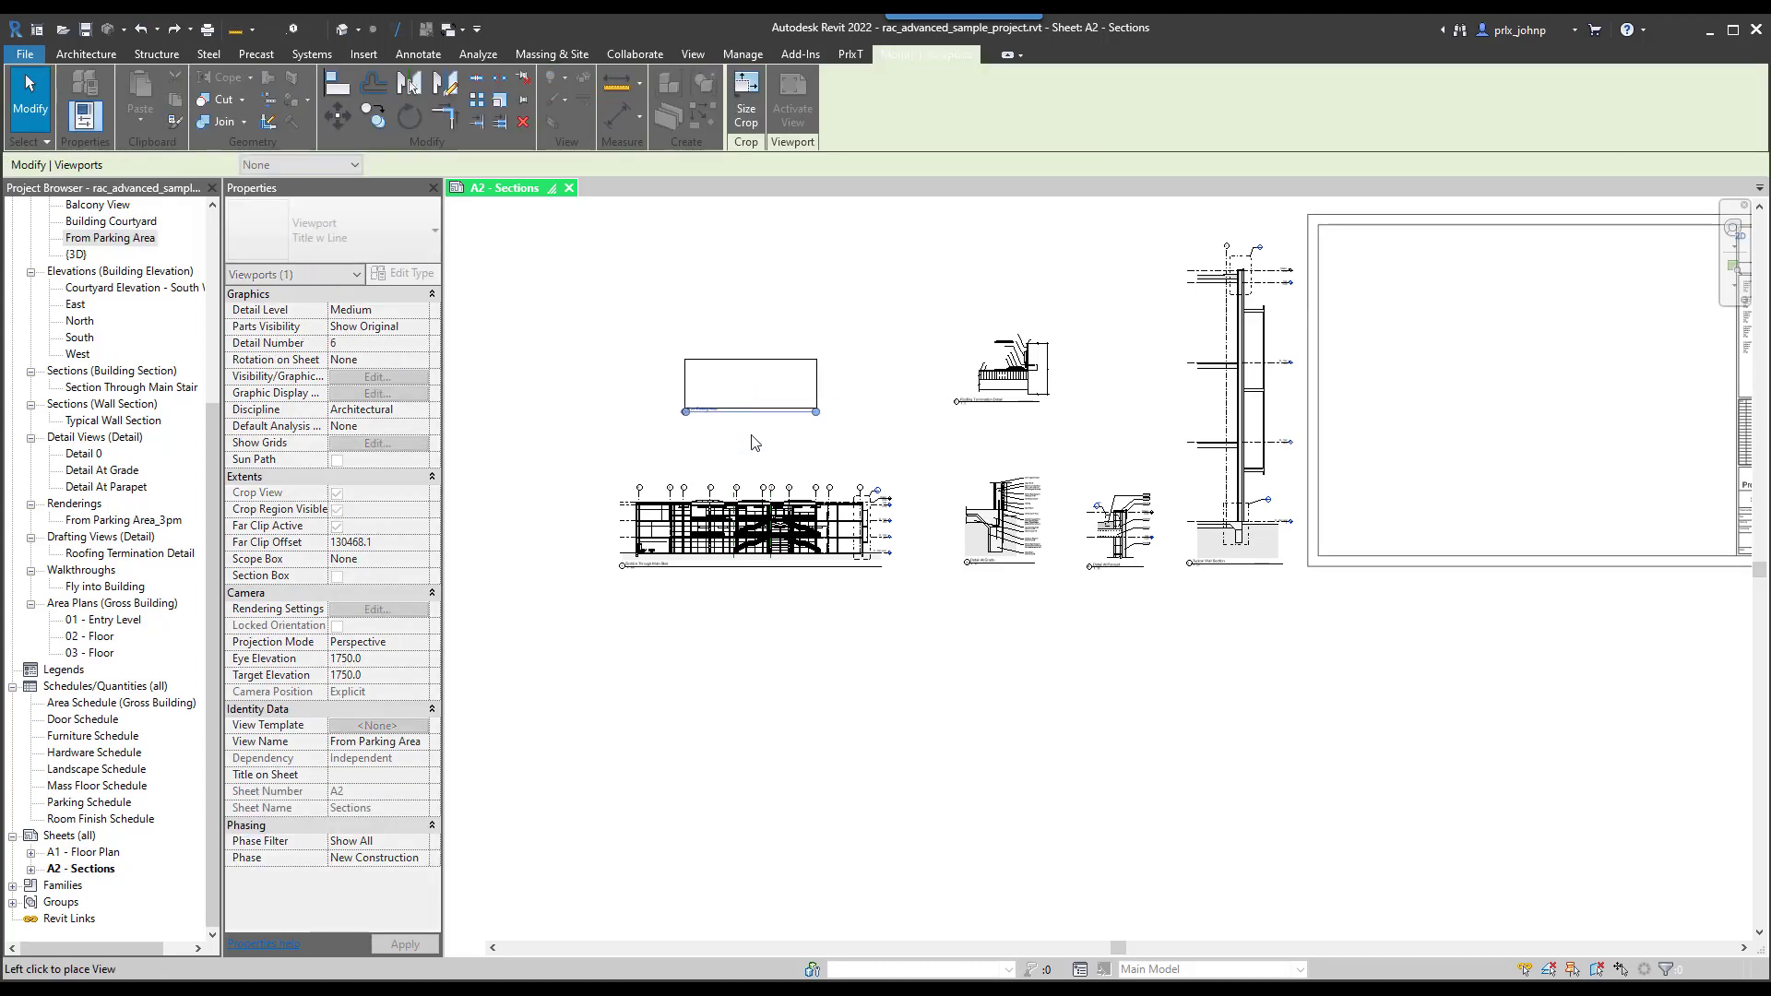
{"action": "left_click", "coordinate": [752, 443]}
{"action": "key", "text": "Escape"}
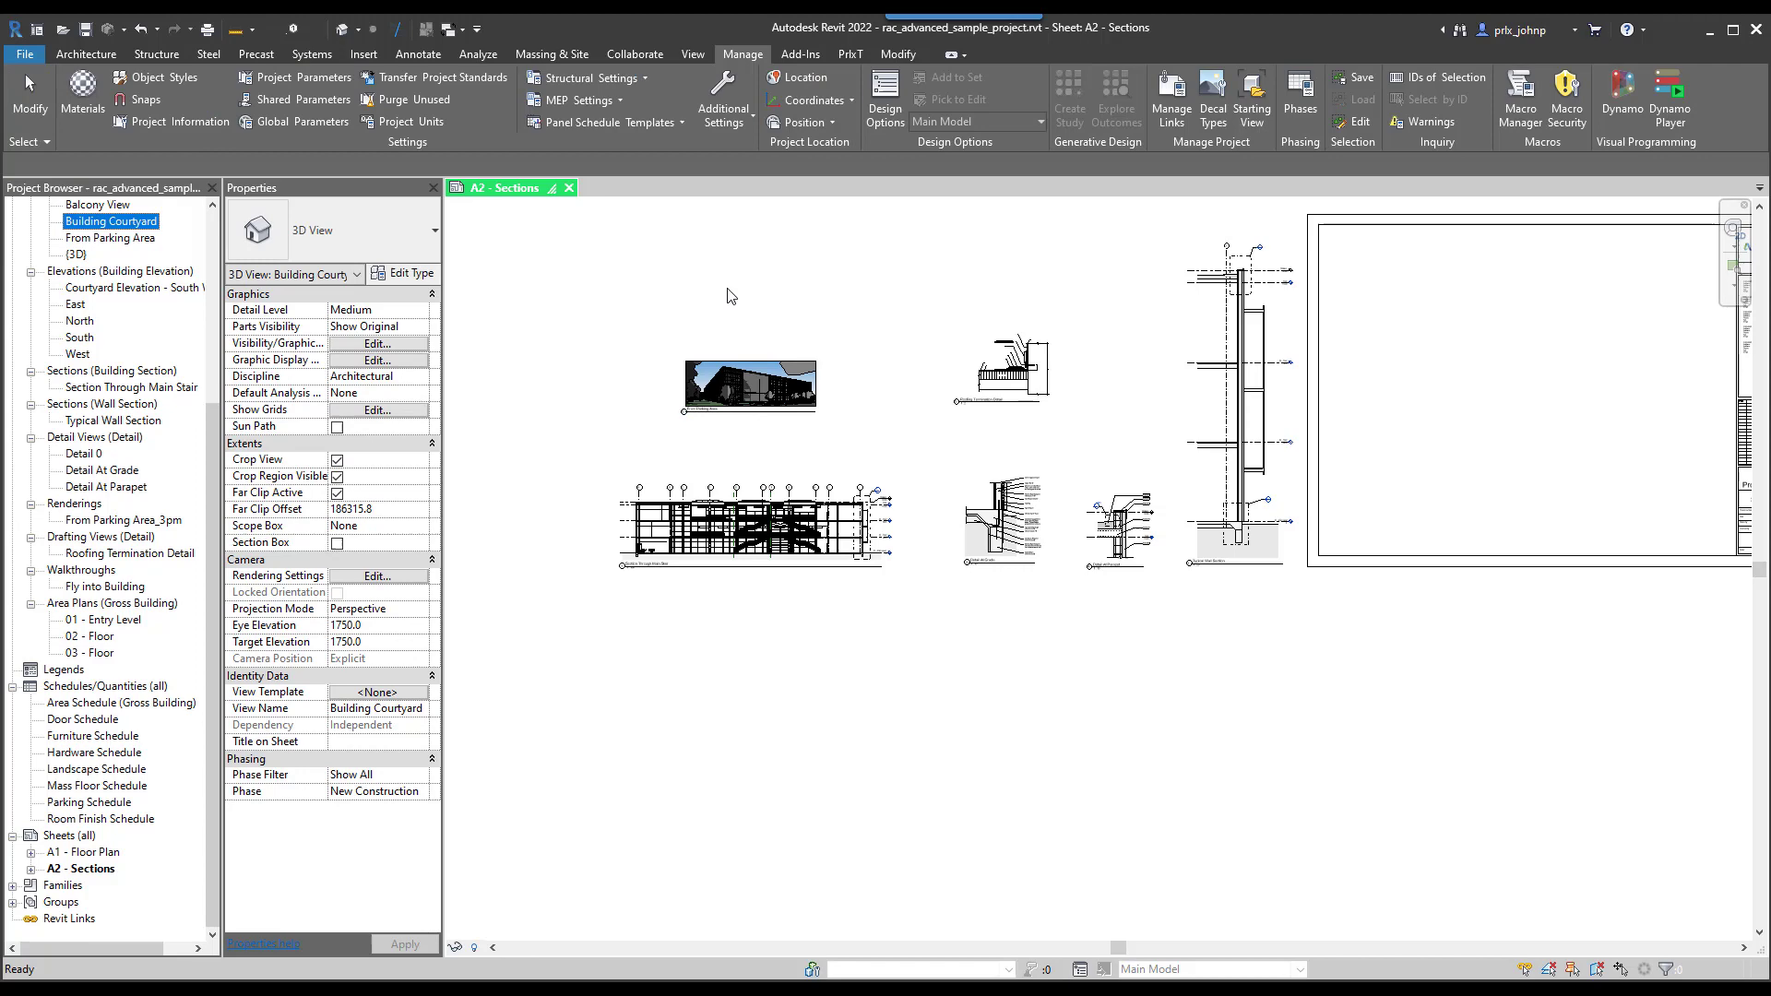
{"action": "left_click", "coordinate": [742, 295]}
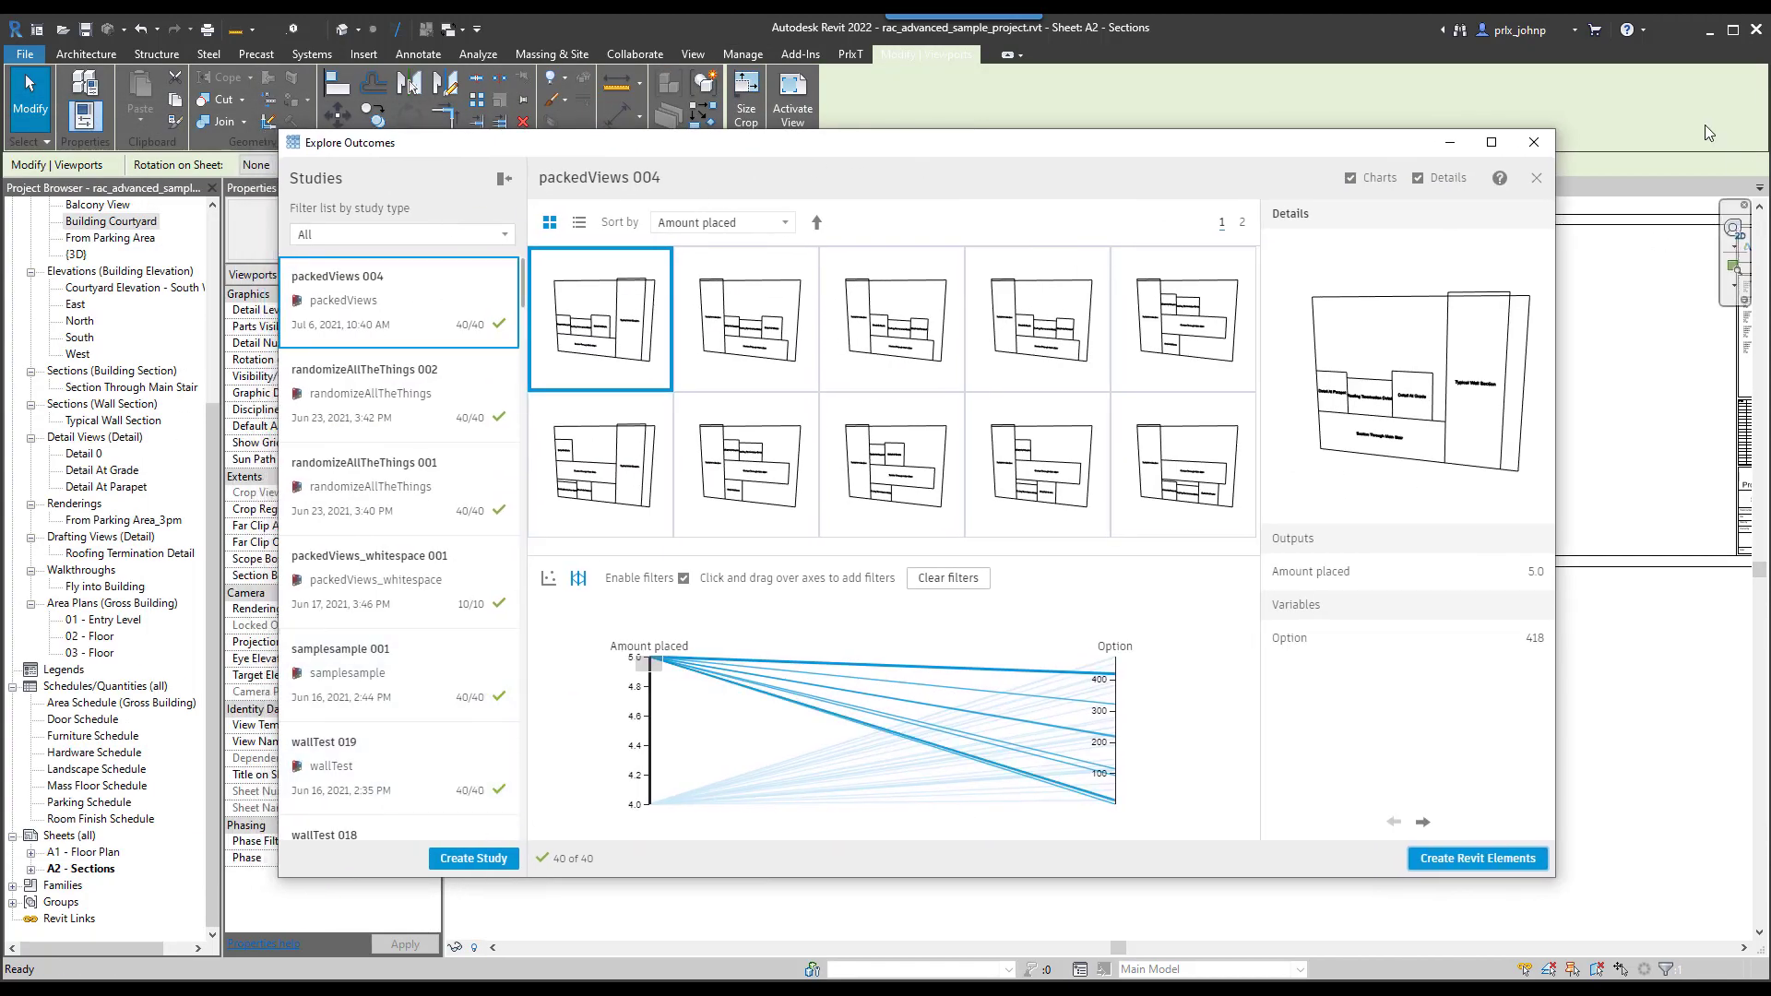
Close Explore Outcomes and choose packedViews as the new study type.
{"action": "left_click", "coordinate": [1535, 144]}
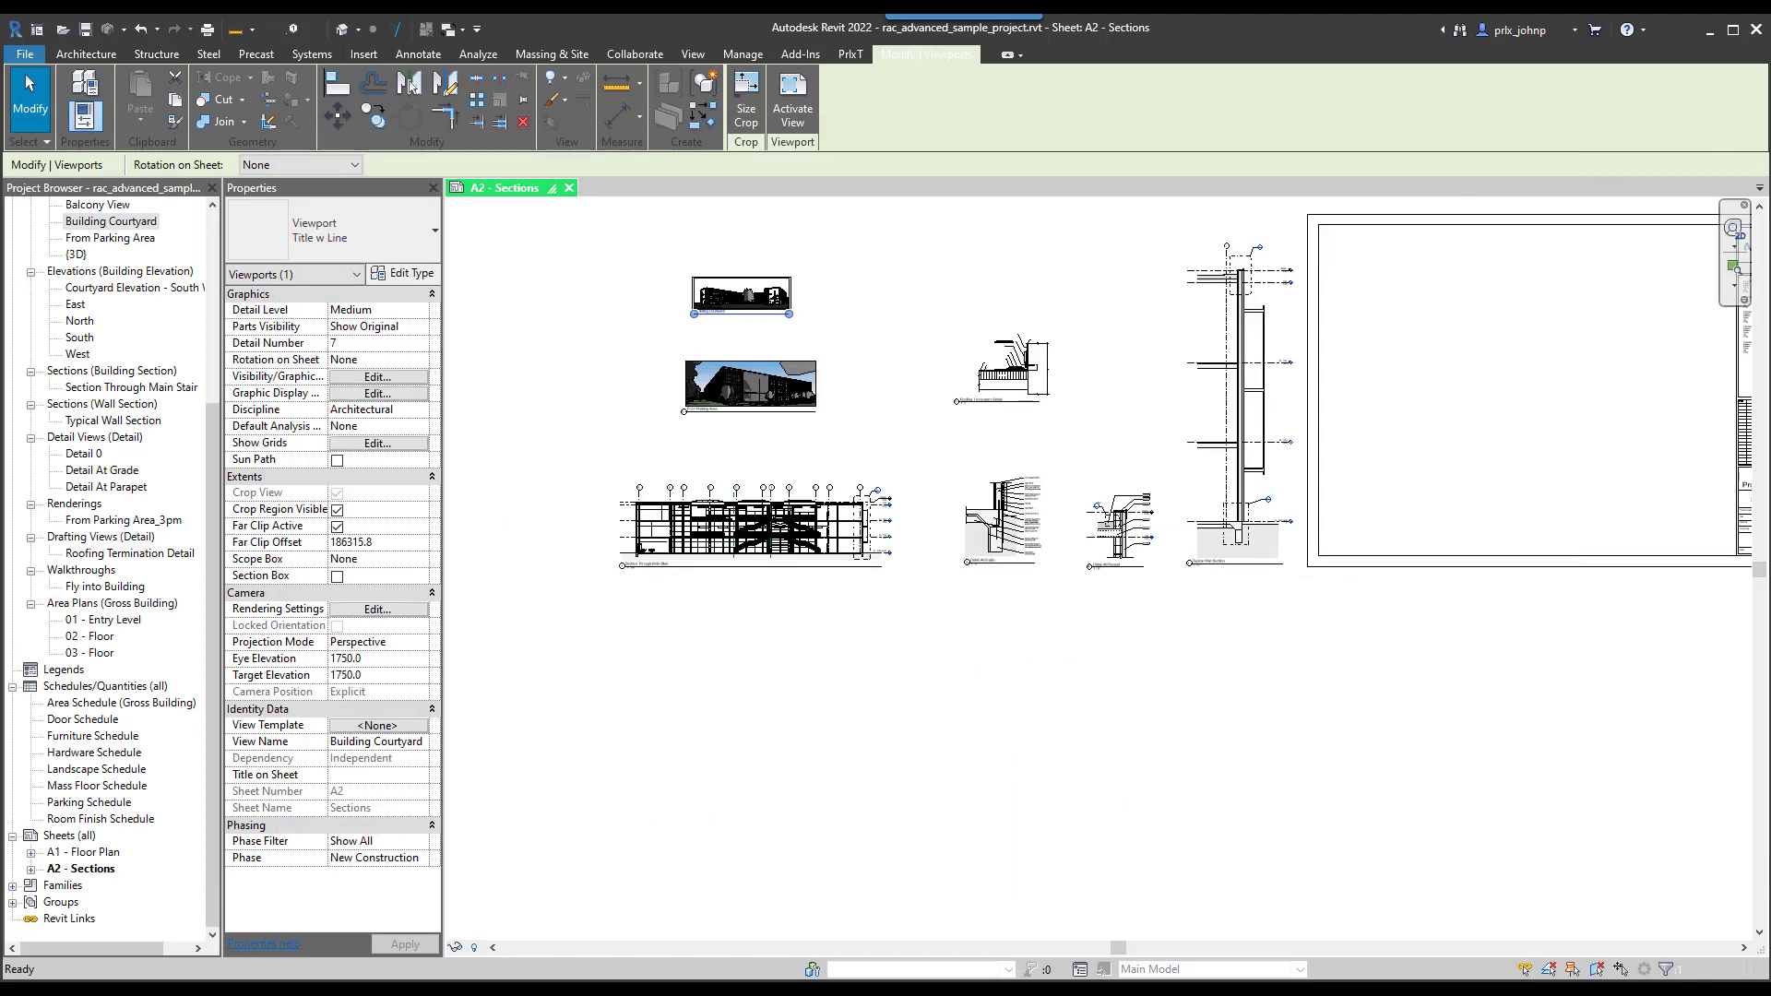
{"action": "left_click_drag", "start_coordinate": [1429, 143], "coordinate": [584, 143]}
{"action": "left_click", "coordinate": [611, 591]}
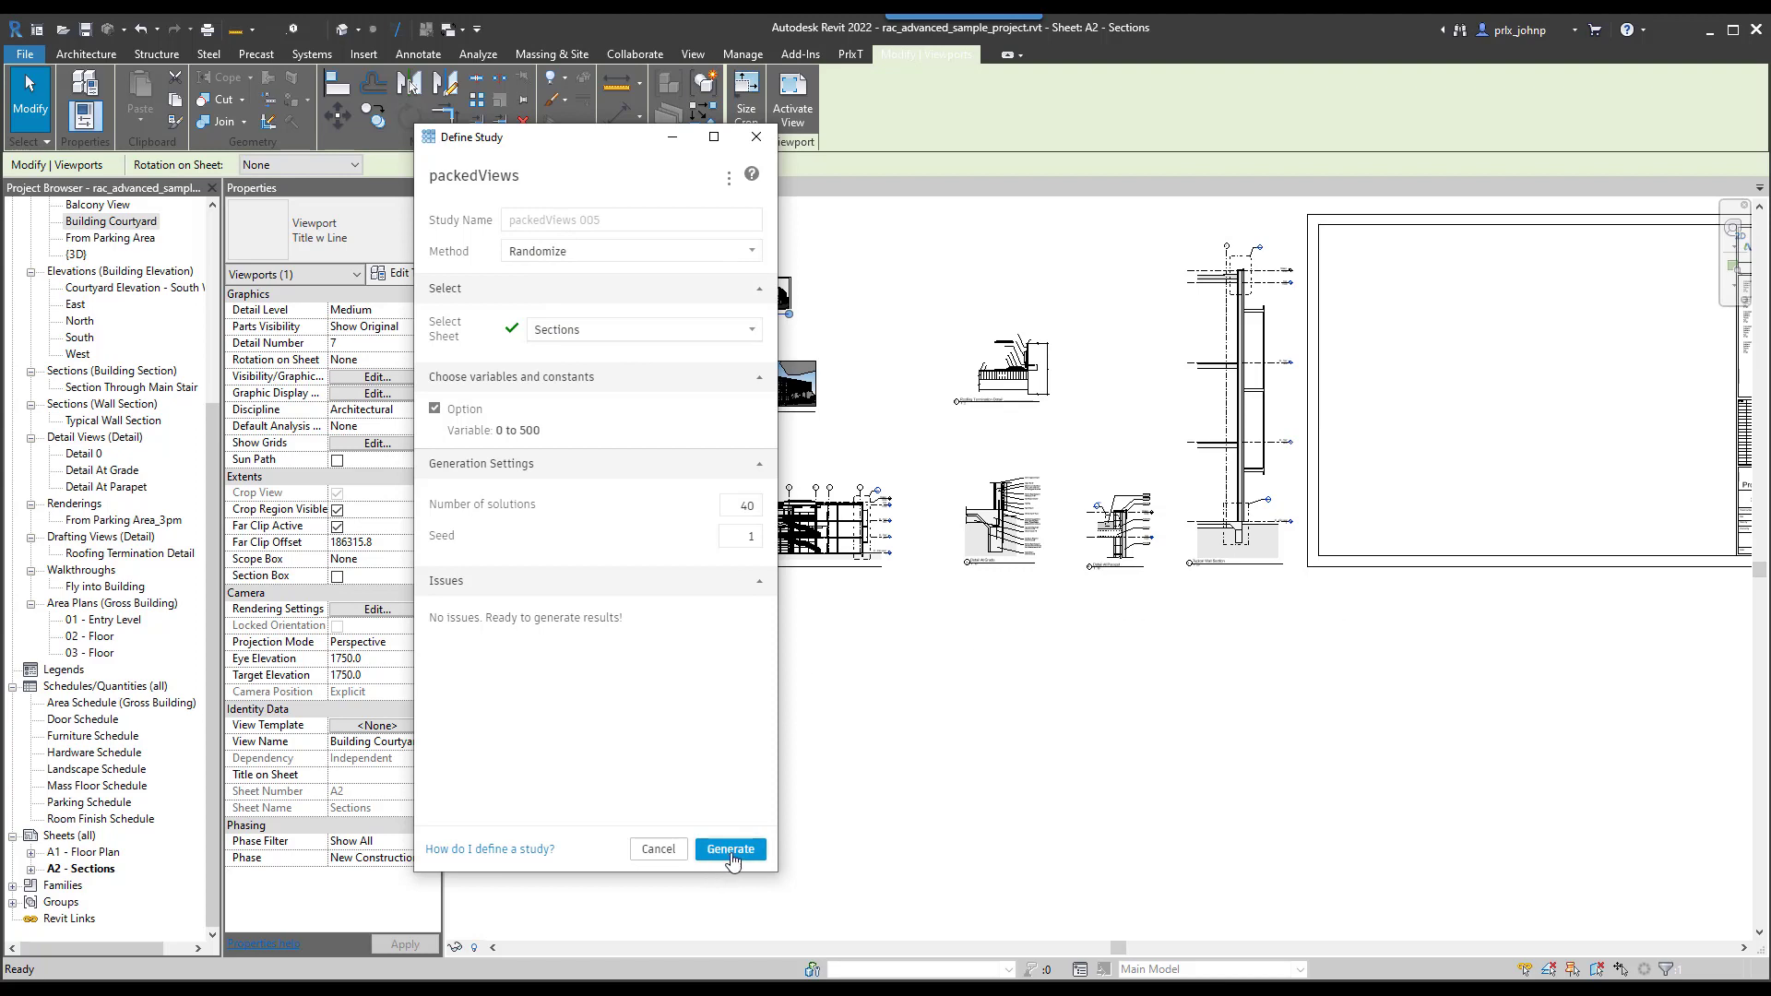
Run the packedViews 005 study; its top outcome, Option 67, places 6.0 views.
{"action": "scroll", "coordinate": [1031, 687], "scroll_direction": "down", "scroll_amount": 2}
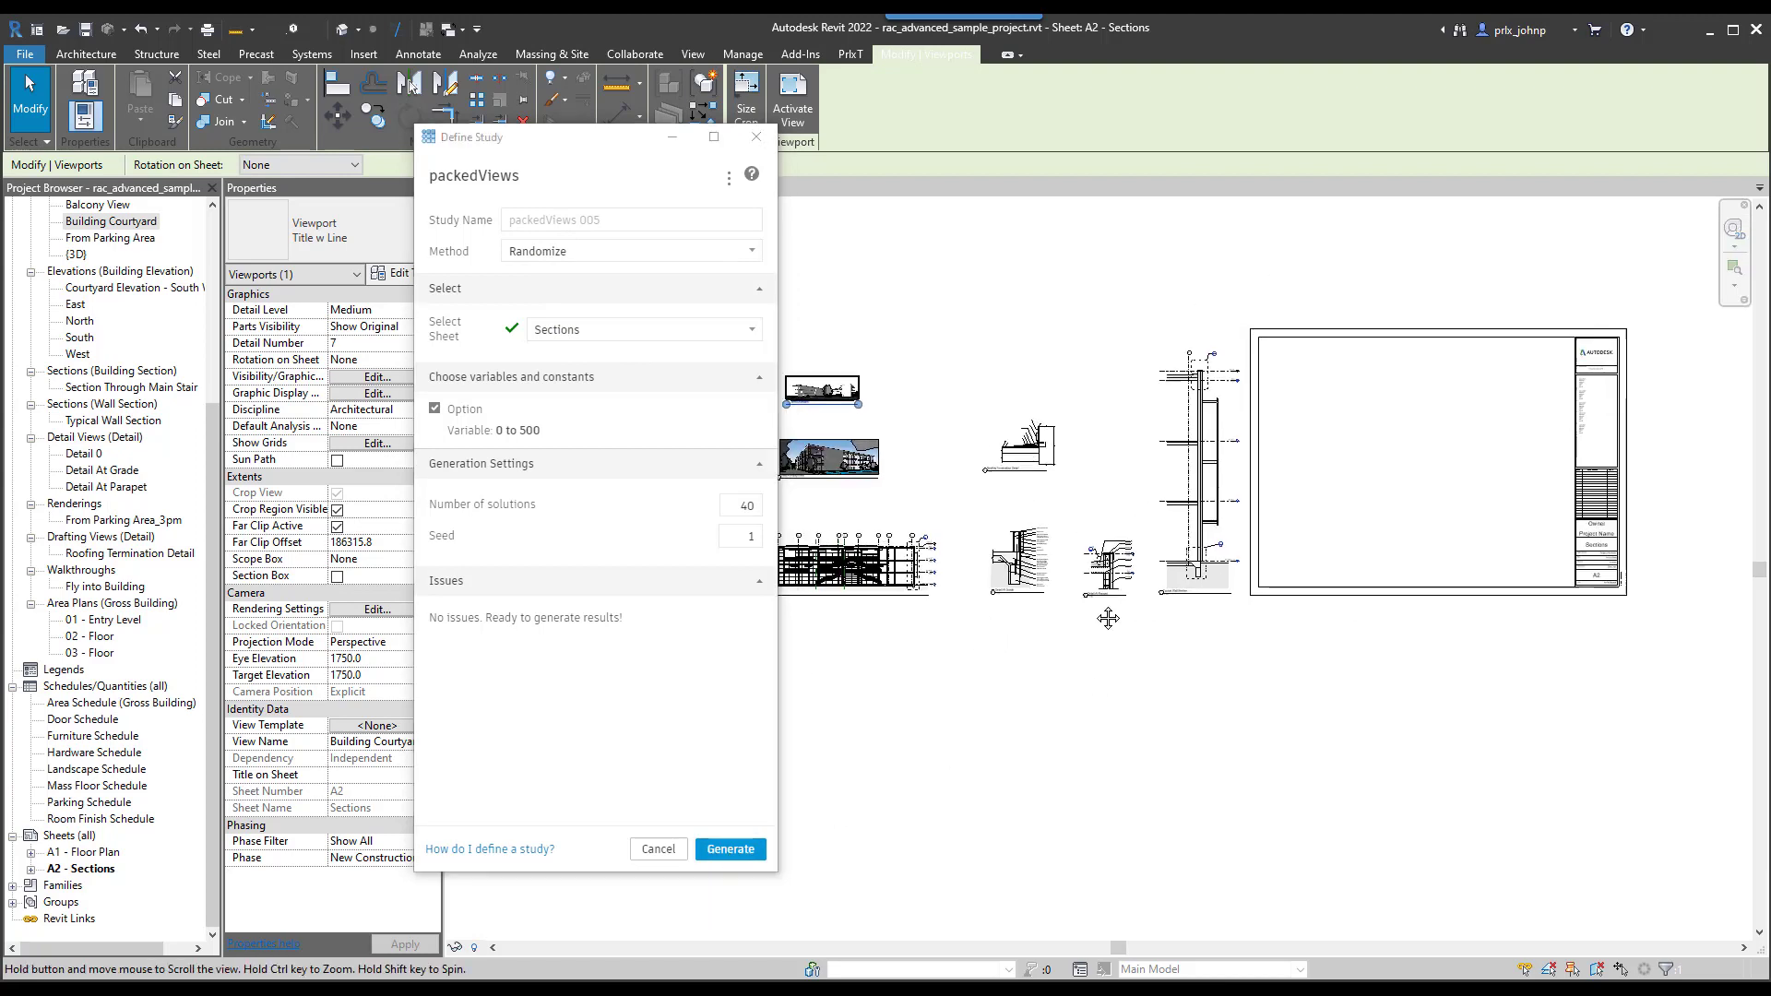
{"action": "left_click", "coordinate": [731, 849]}
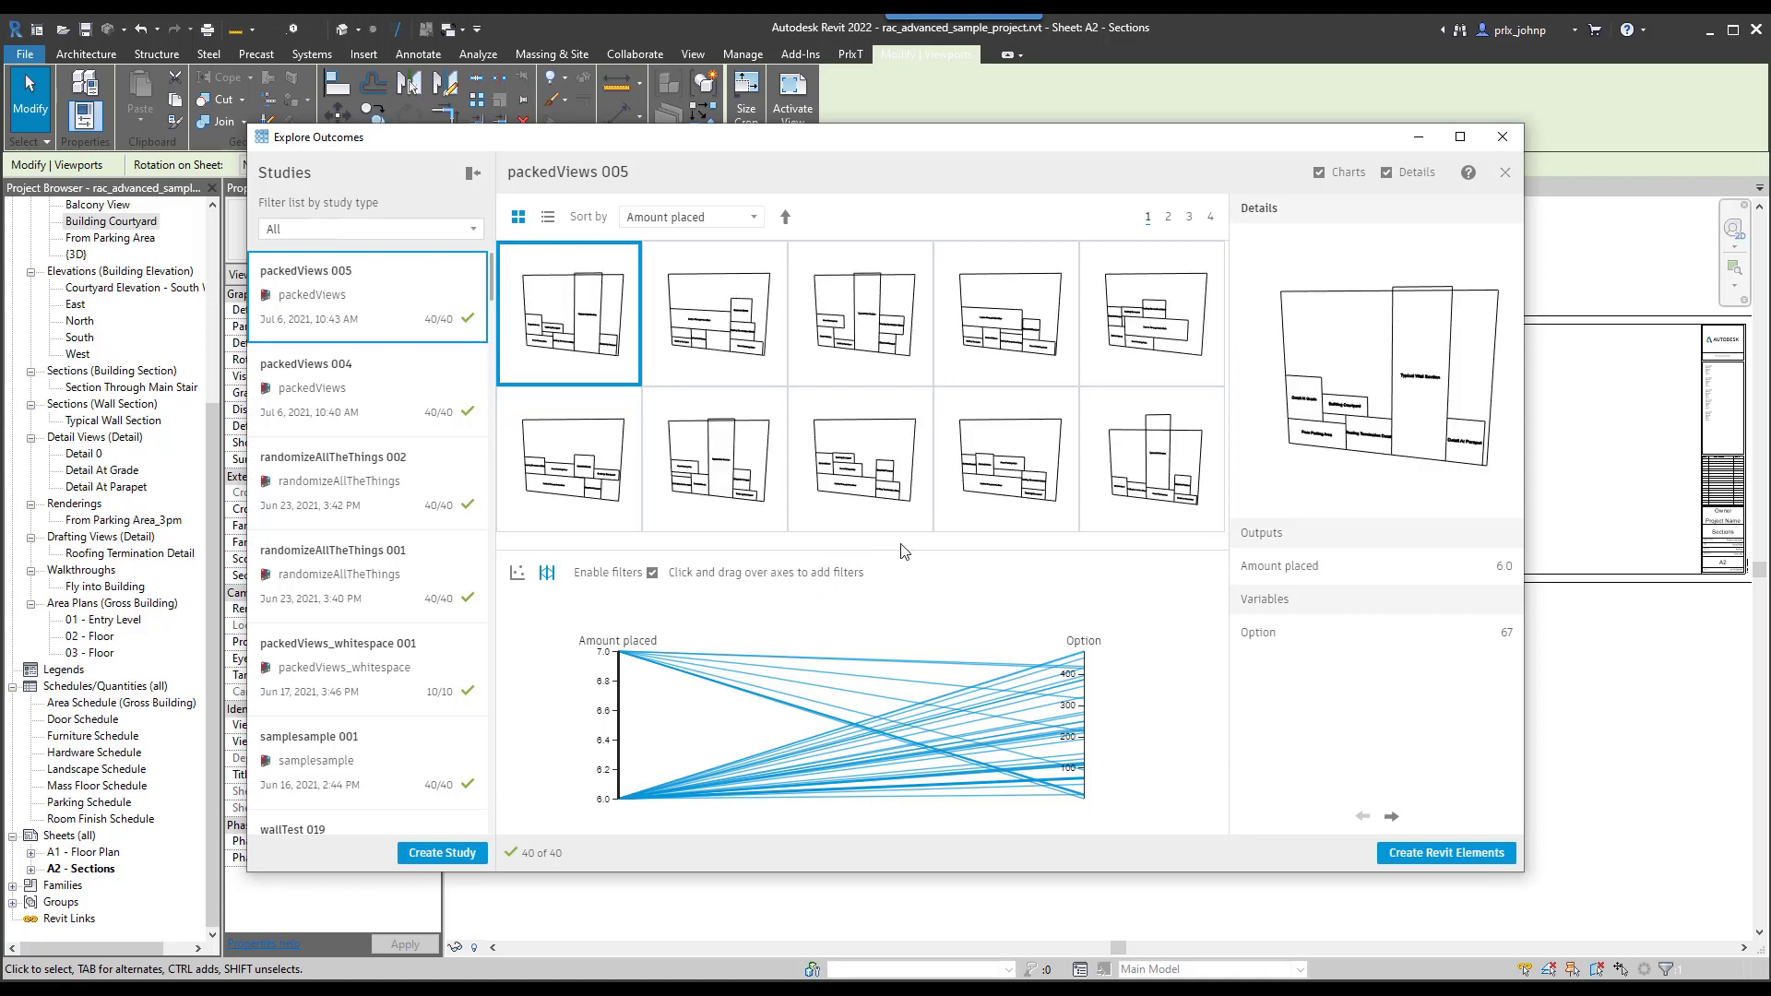
Filter outcomes to 7.0 views placed and build Option 424 on the A2 - Sections sheet.
{"action": "left_click_drag", "start_coordinate": [619, 666], "coordinate": [620, 651]}
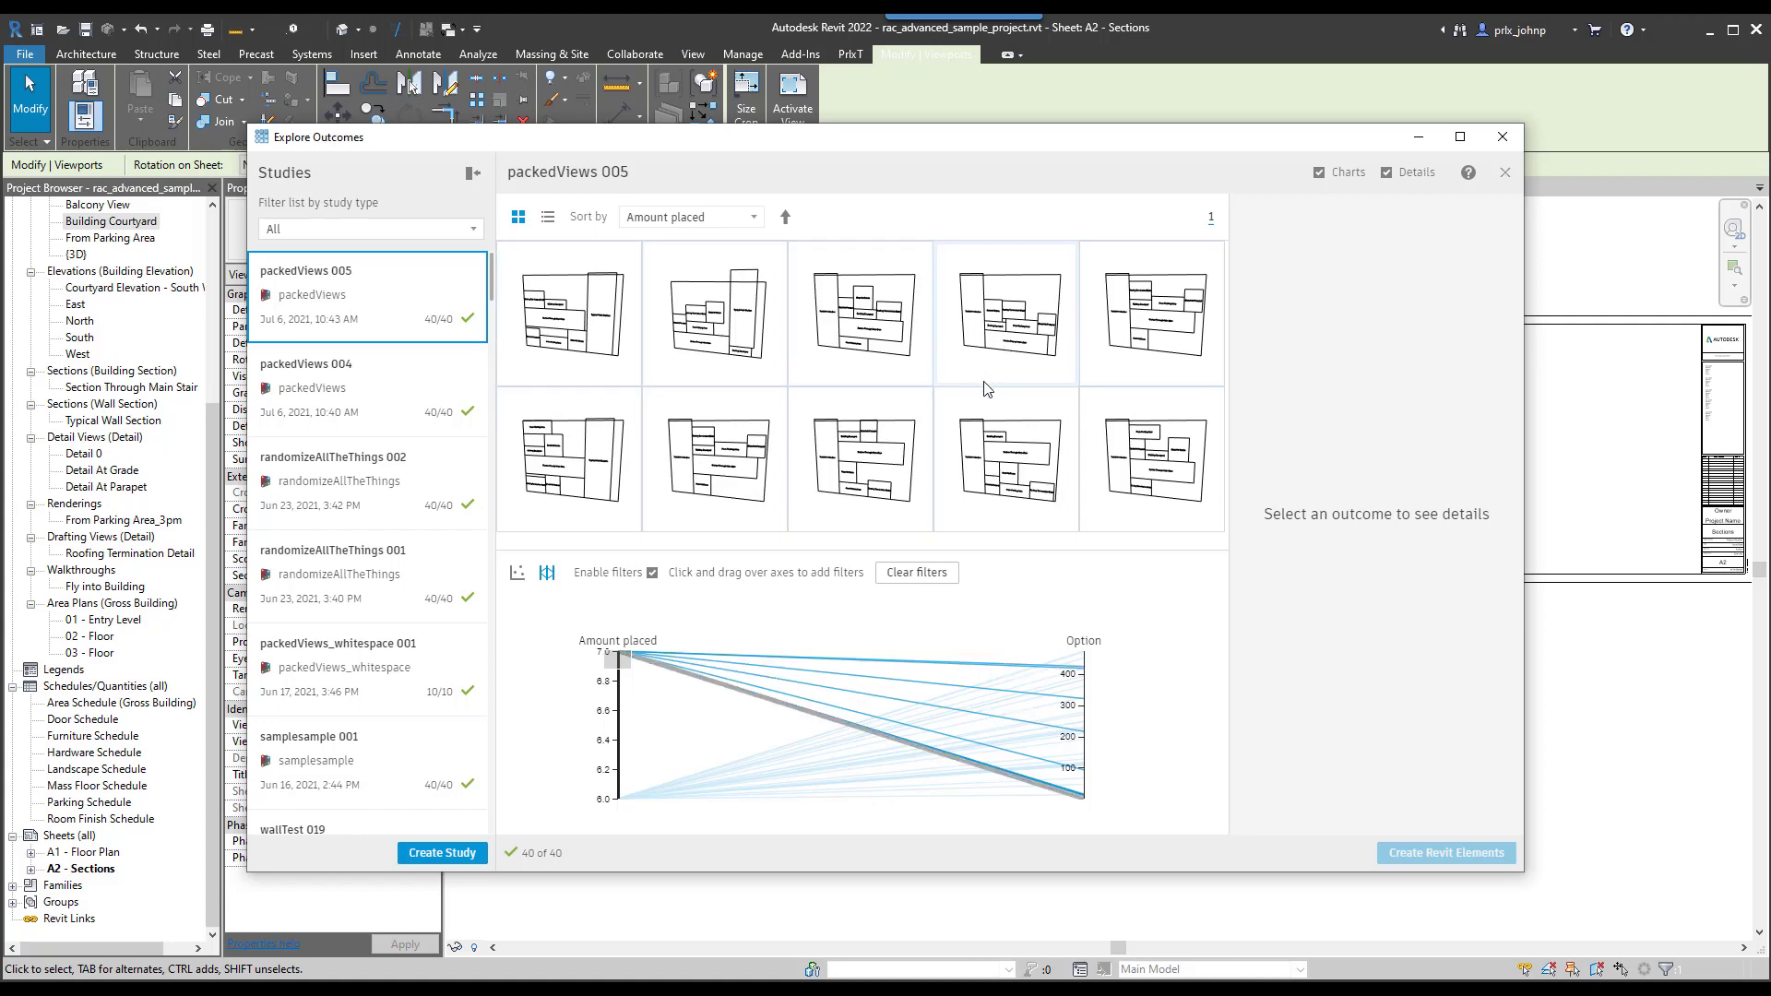
{"action": "left_click", "coordinate": [591, 364]}
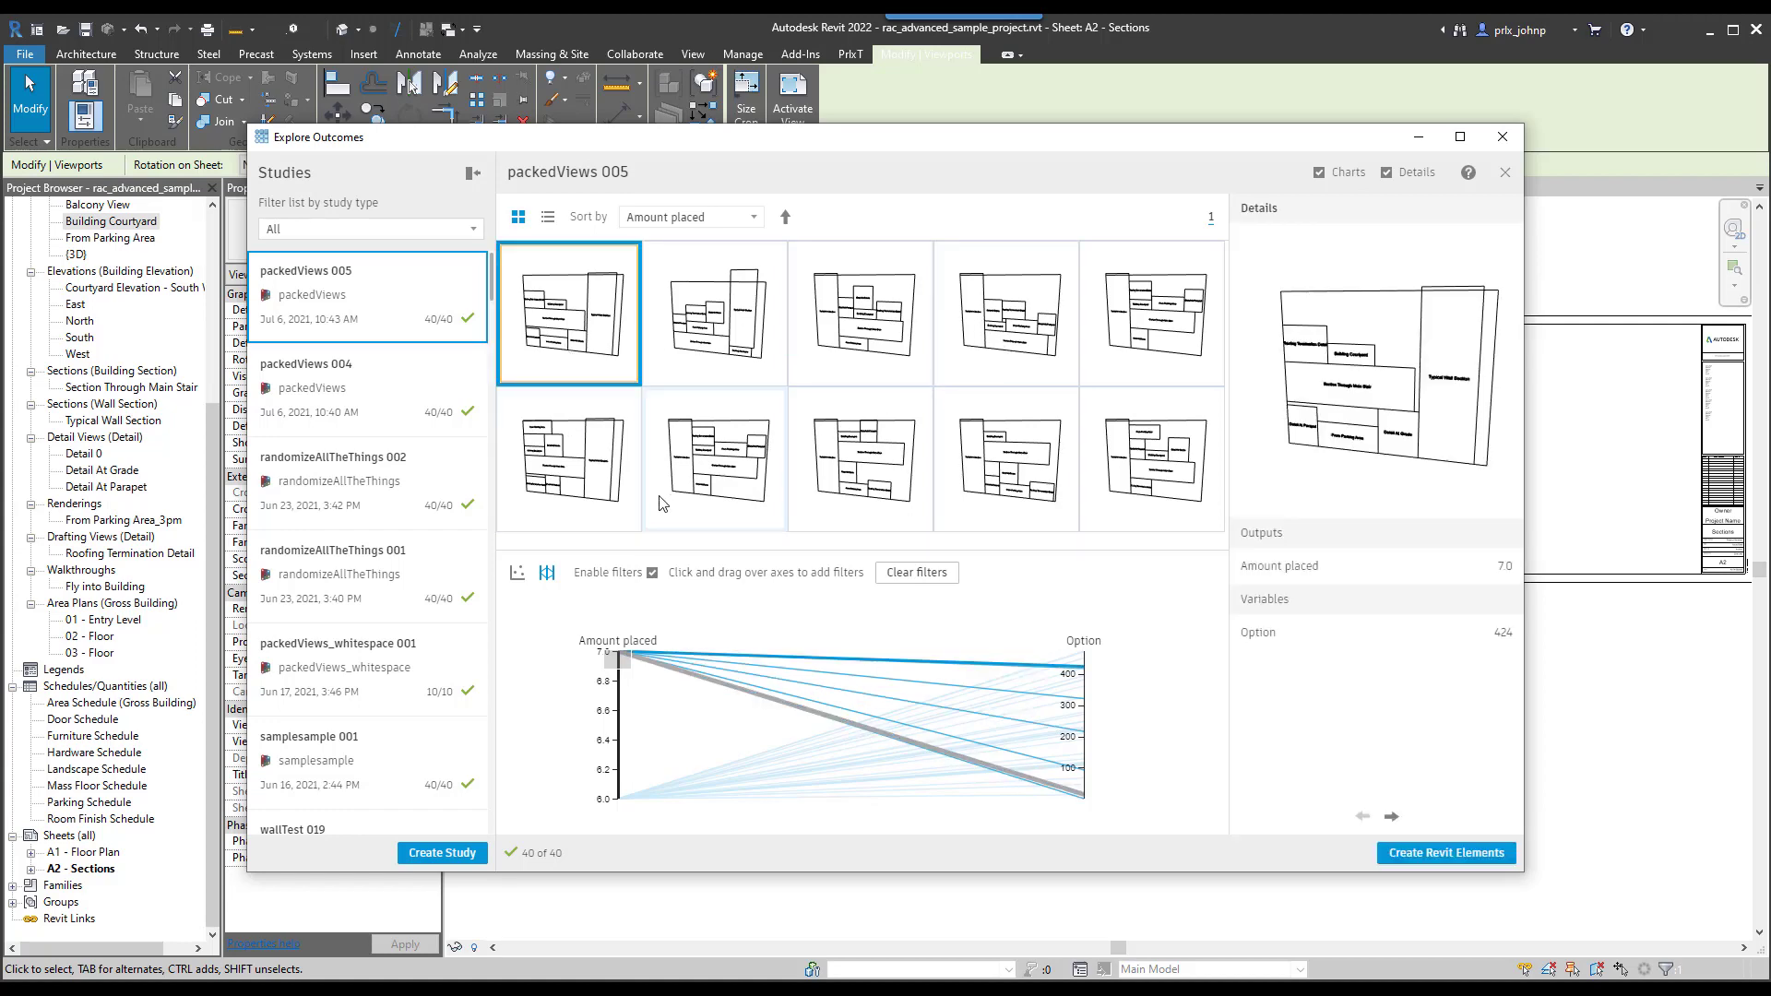
{"action": "left_click_drag", "start_coordinate": [1015, 136], "coordinate": [70, 81]}
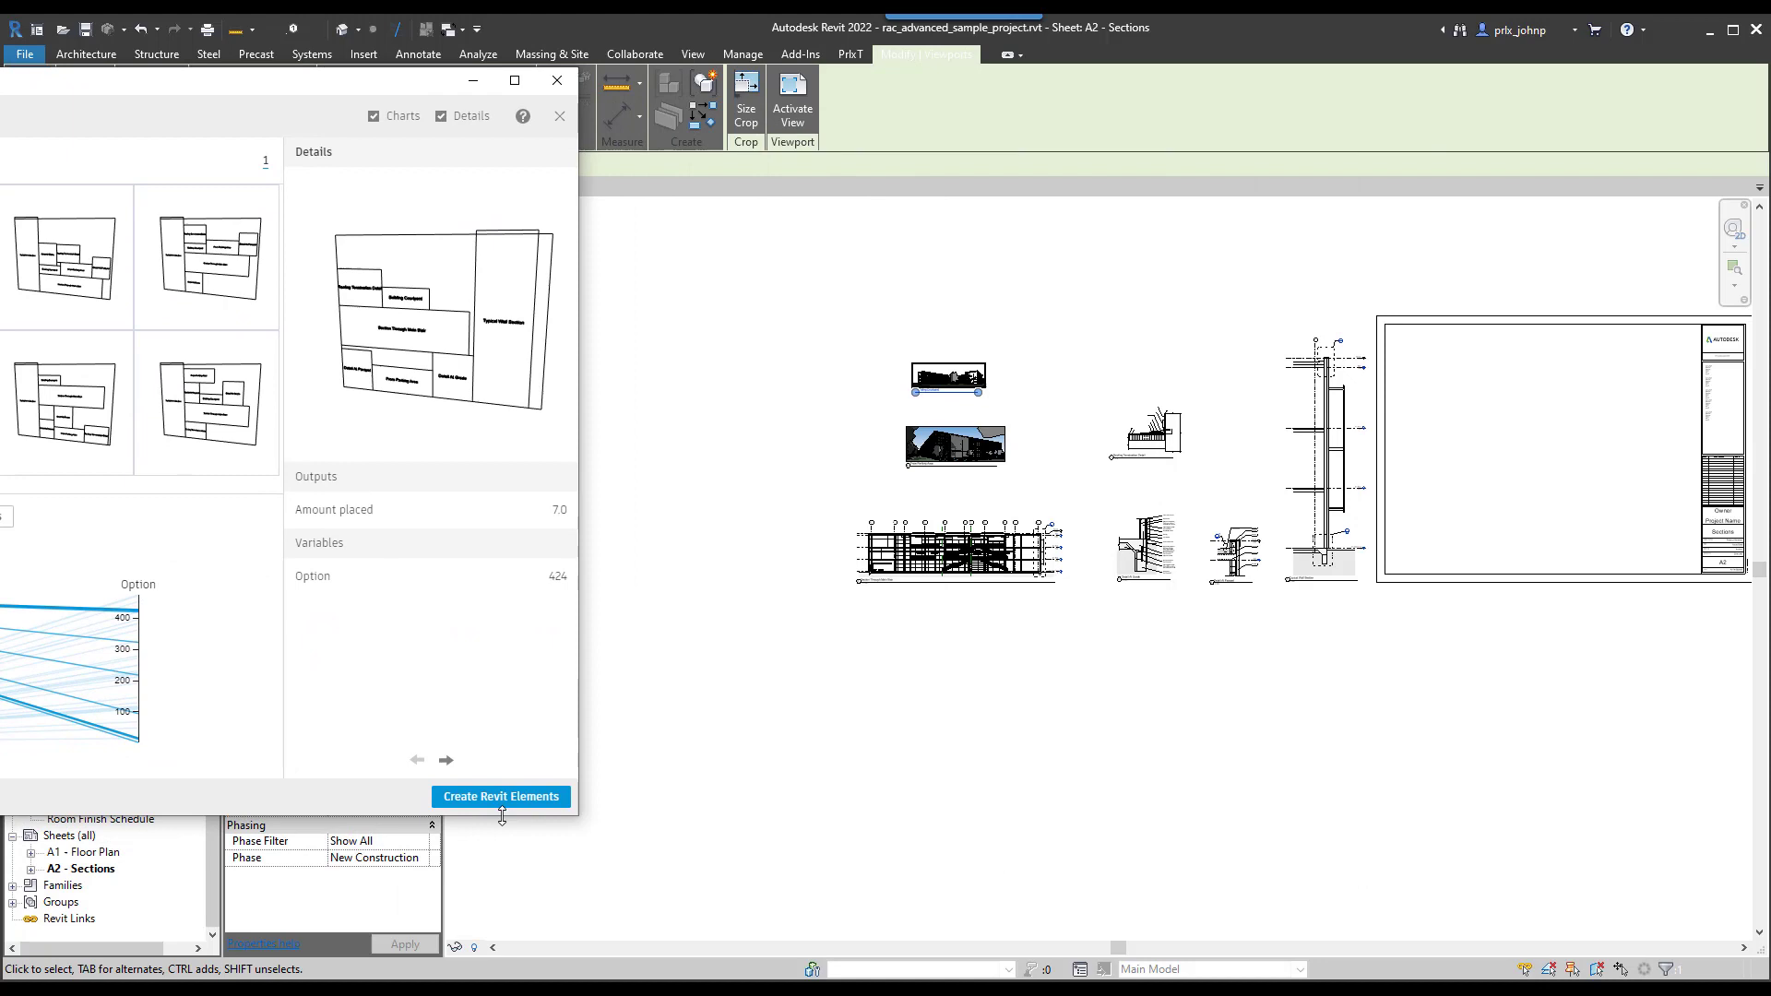
{"action": "left_click", "coordinate": [512, 809]}
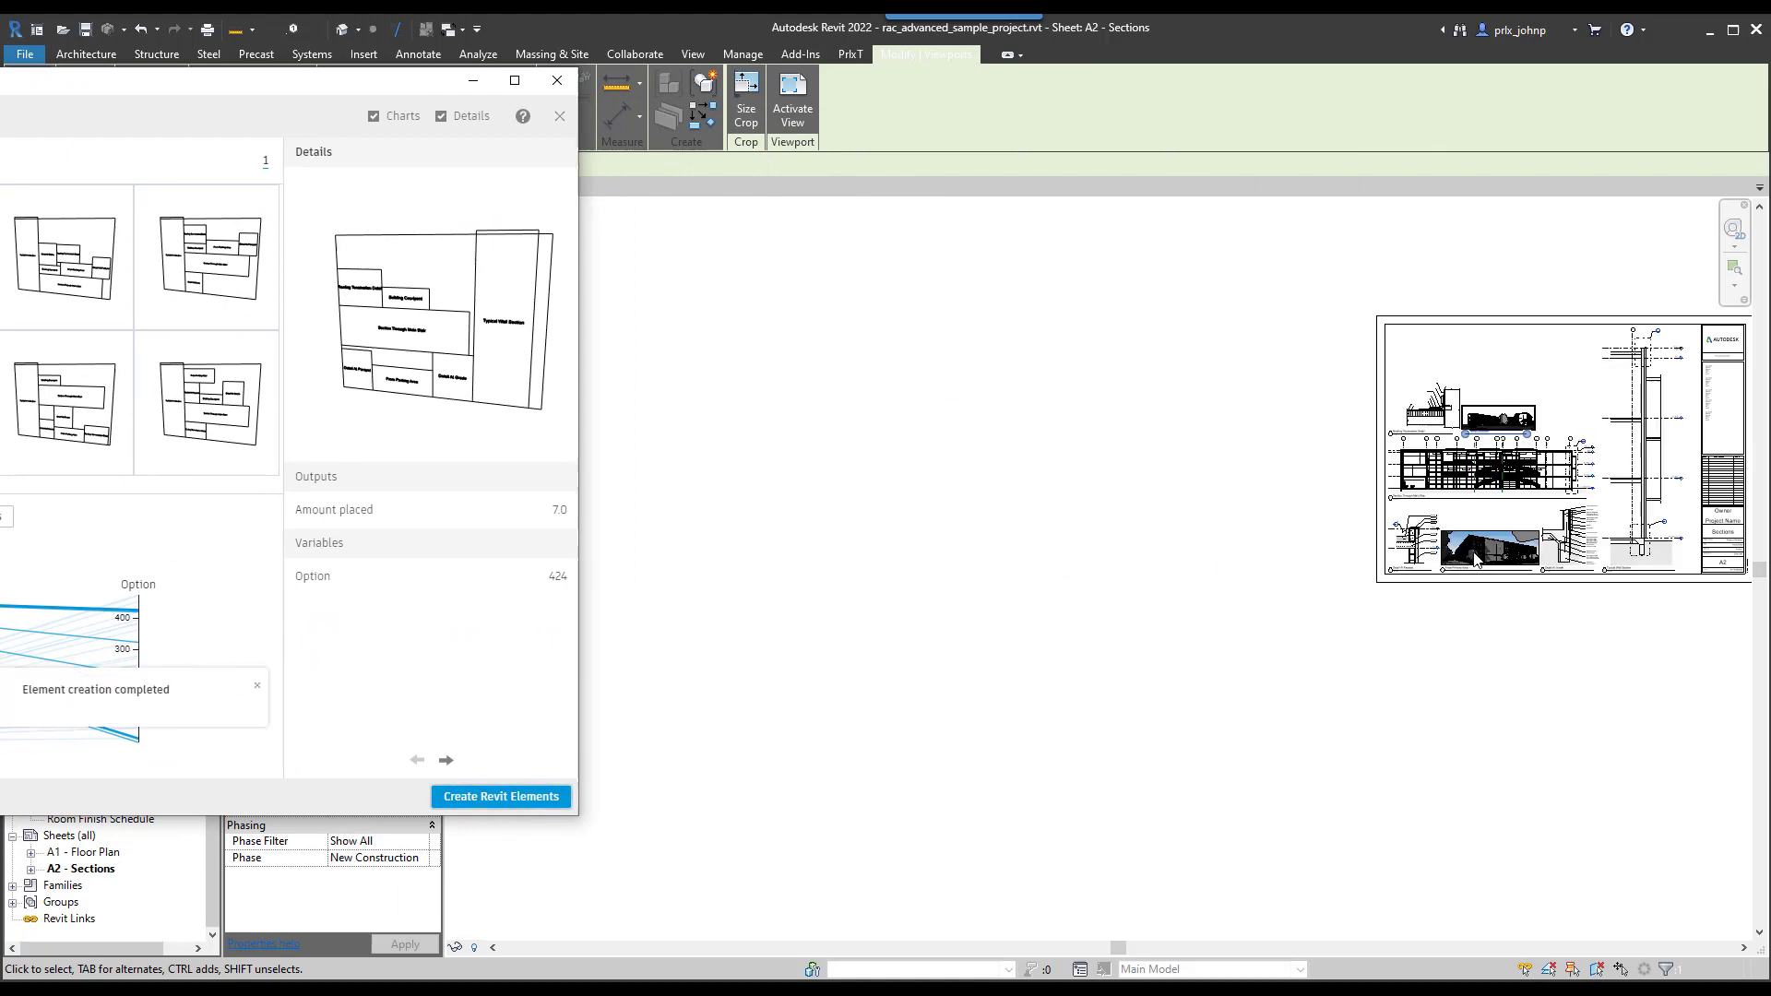
{"action": "scroll", "coordinate": [1633, 658], "scroll_direction": "up", "scroll_amount": 4}
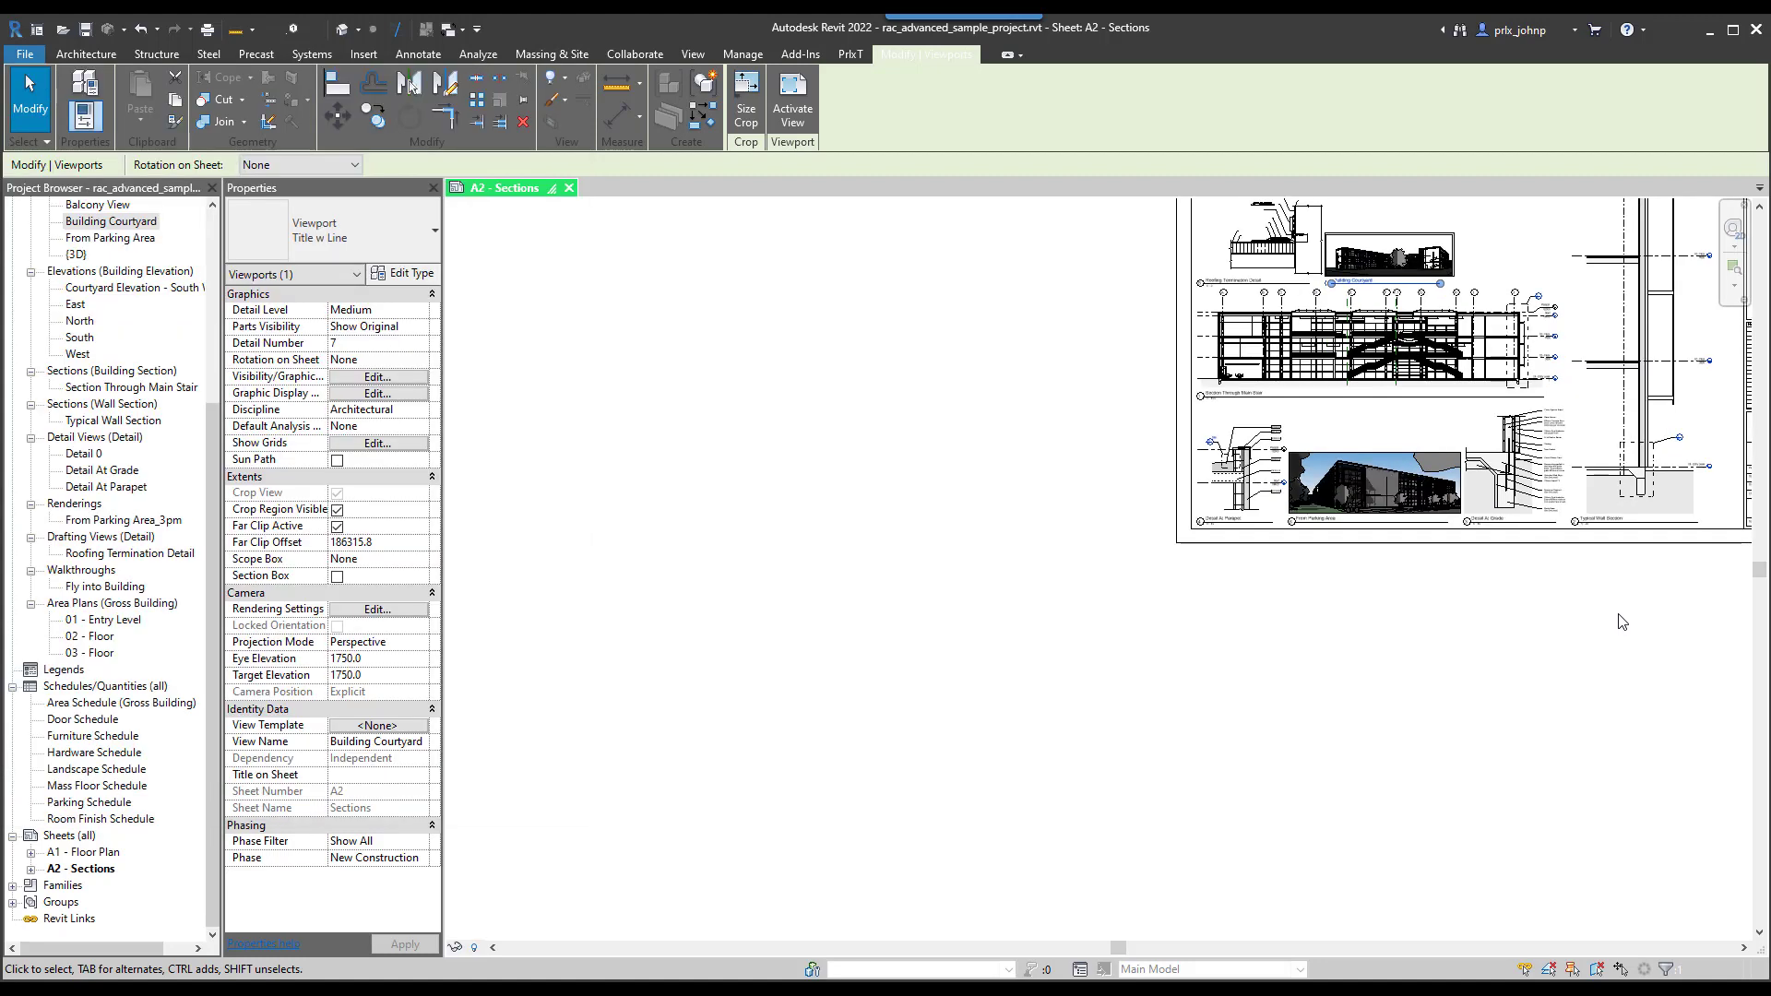
{"action": "middle_click_drag", "start_coordinate": [1617, 618], "coordinate": [1230, 671]}
{"action": "key", "text": "Escape"}
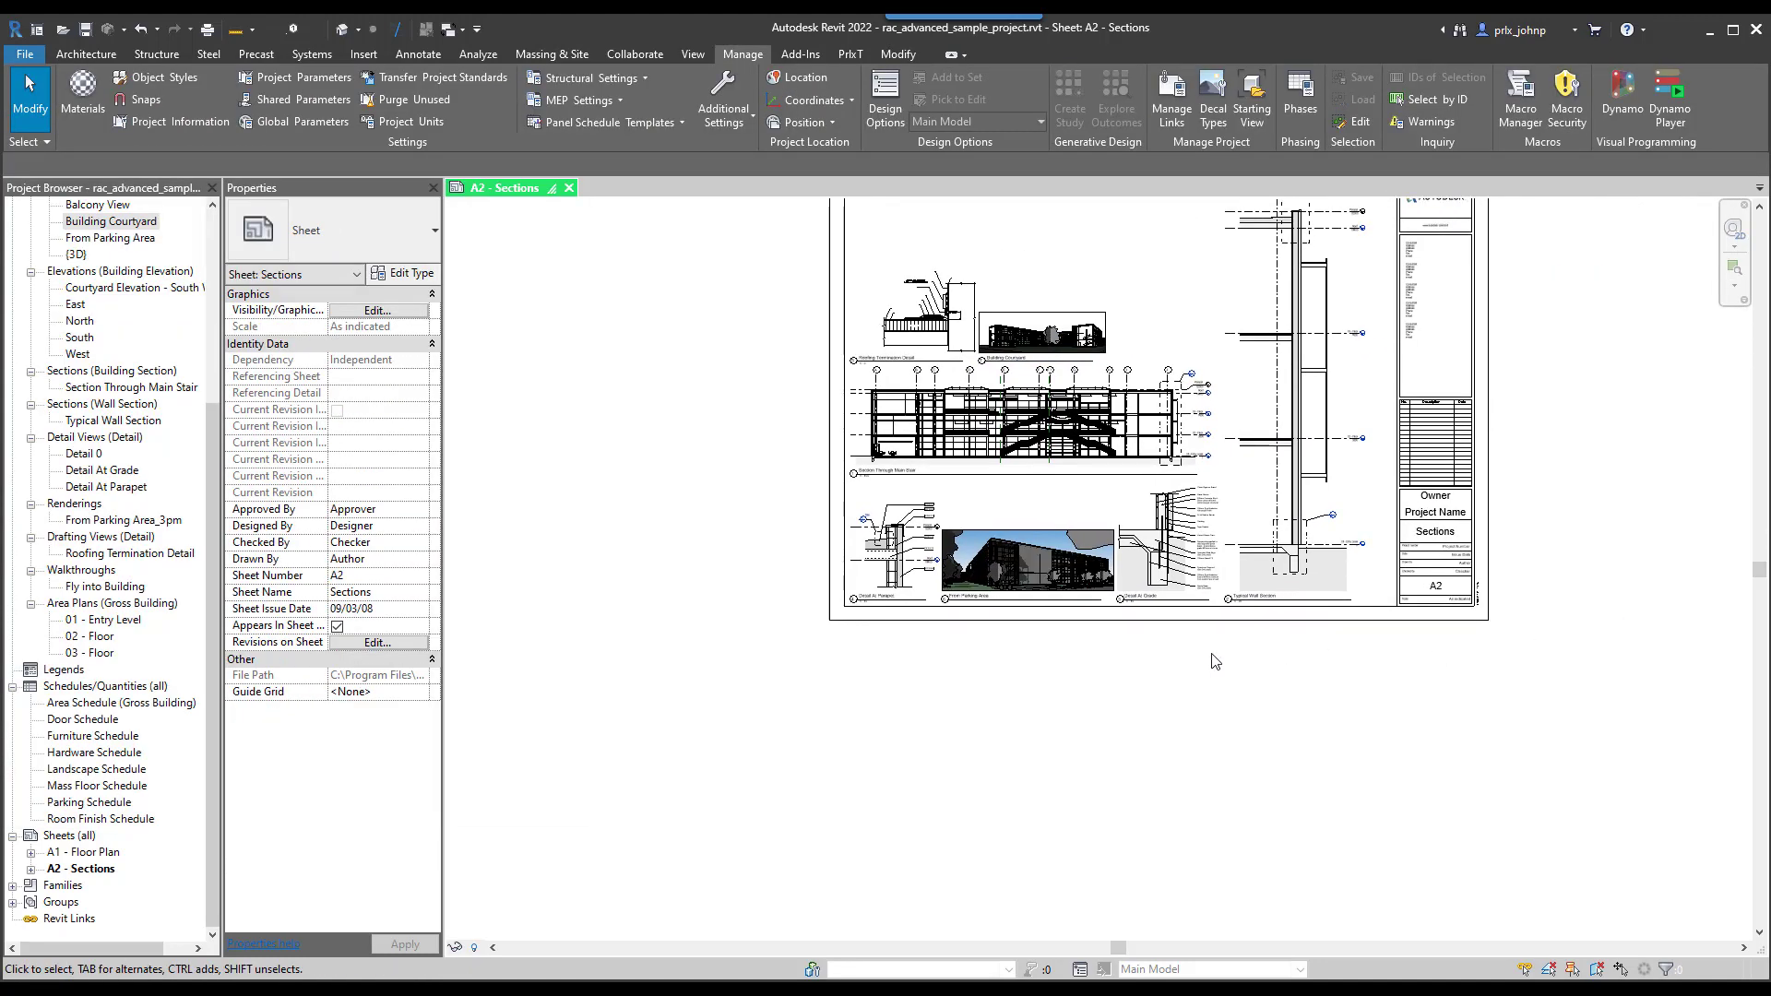
{"action": "key", "text": "alt+Tab"}
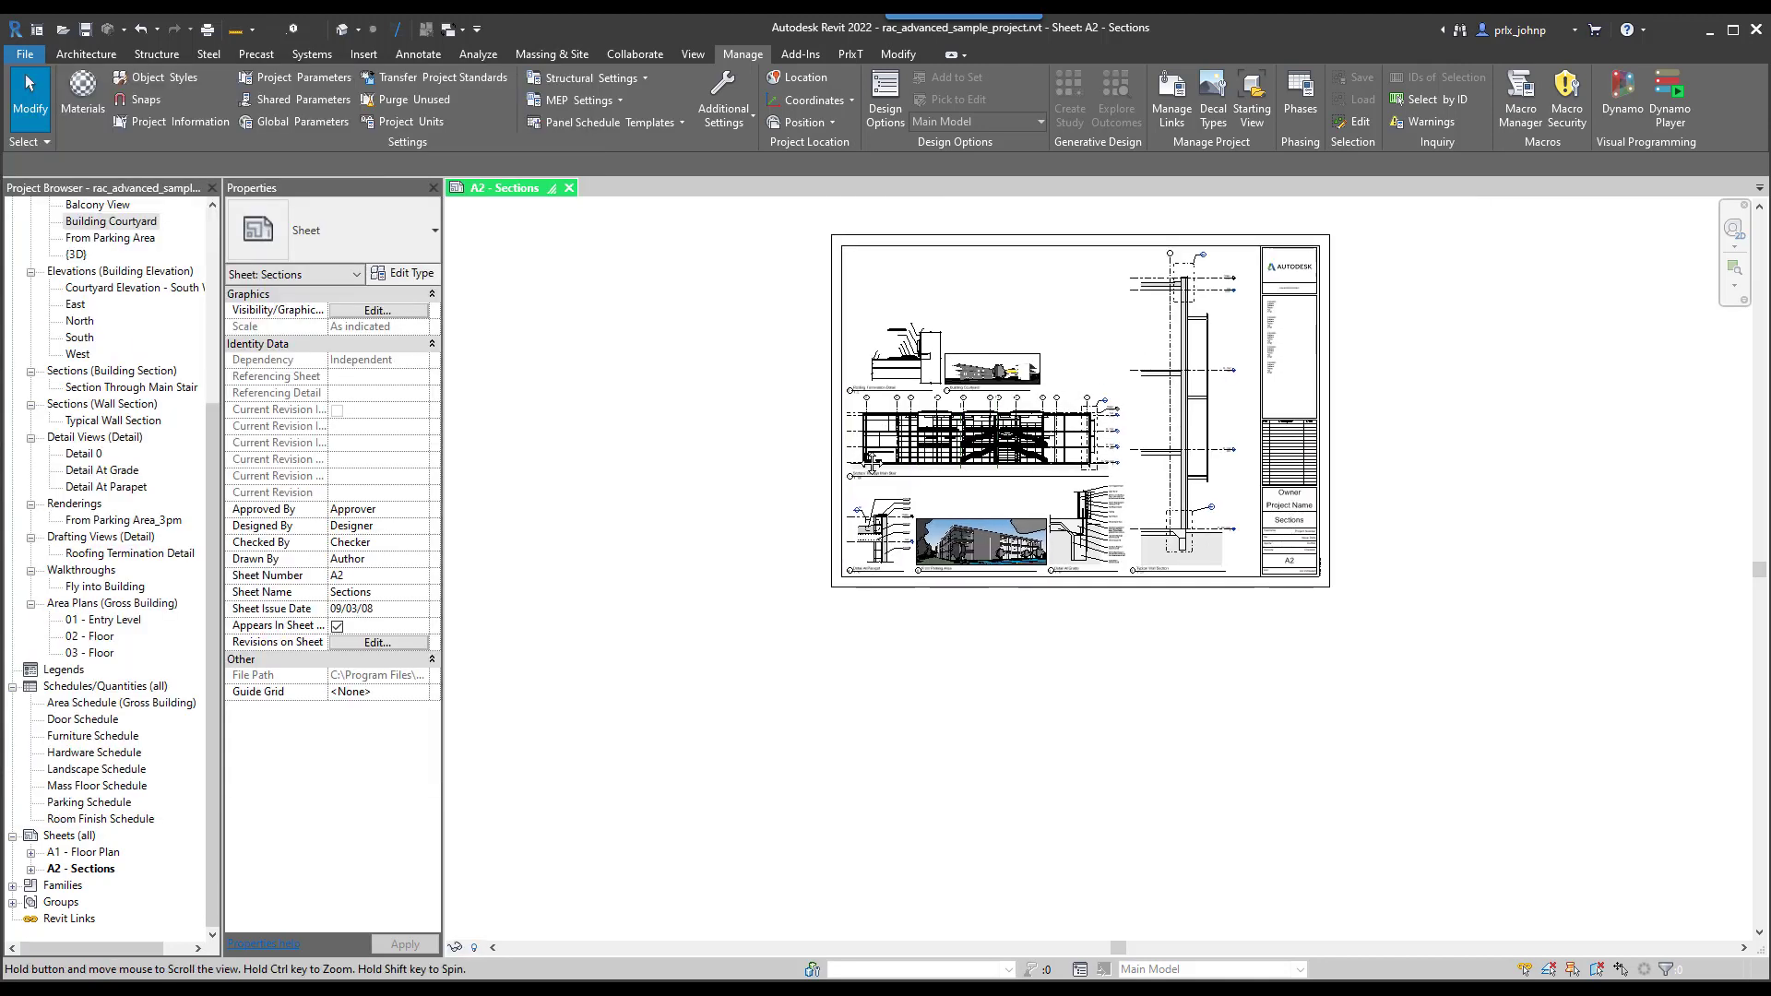
{"action": "scroll", "coordinate": [863, 549], "scroll_direction": "up", "scroll_amount": 2}
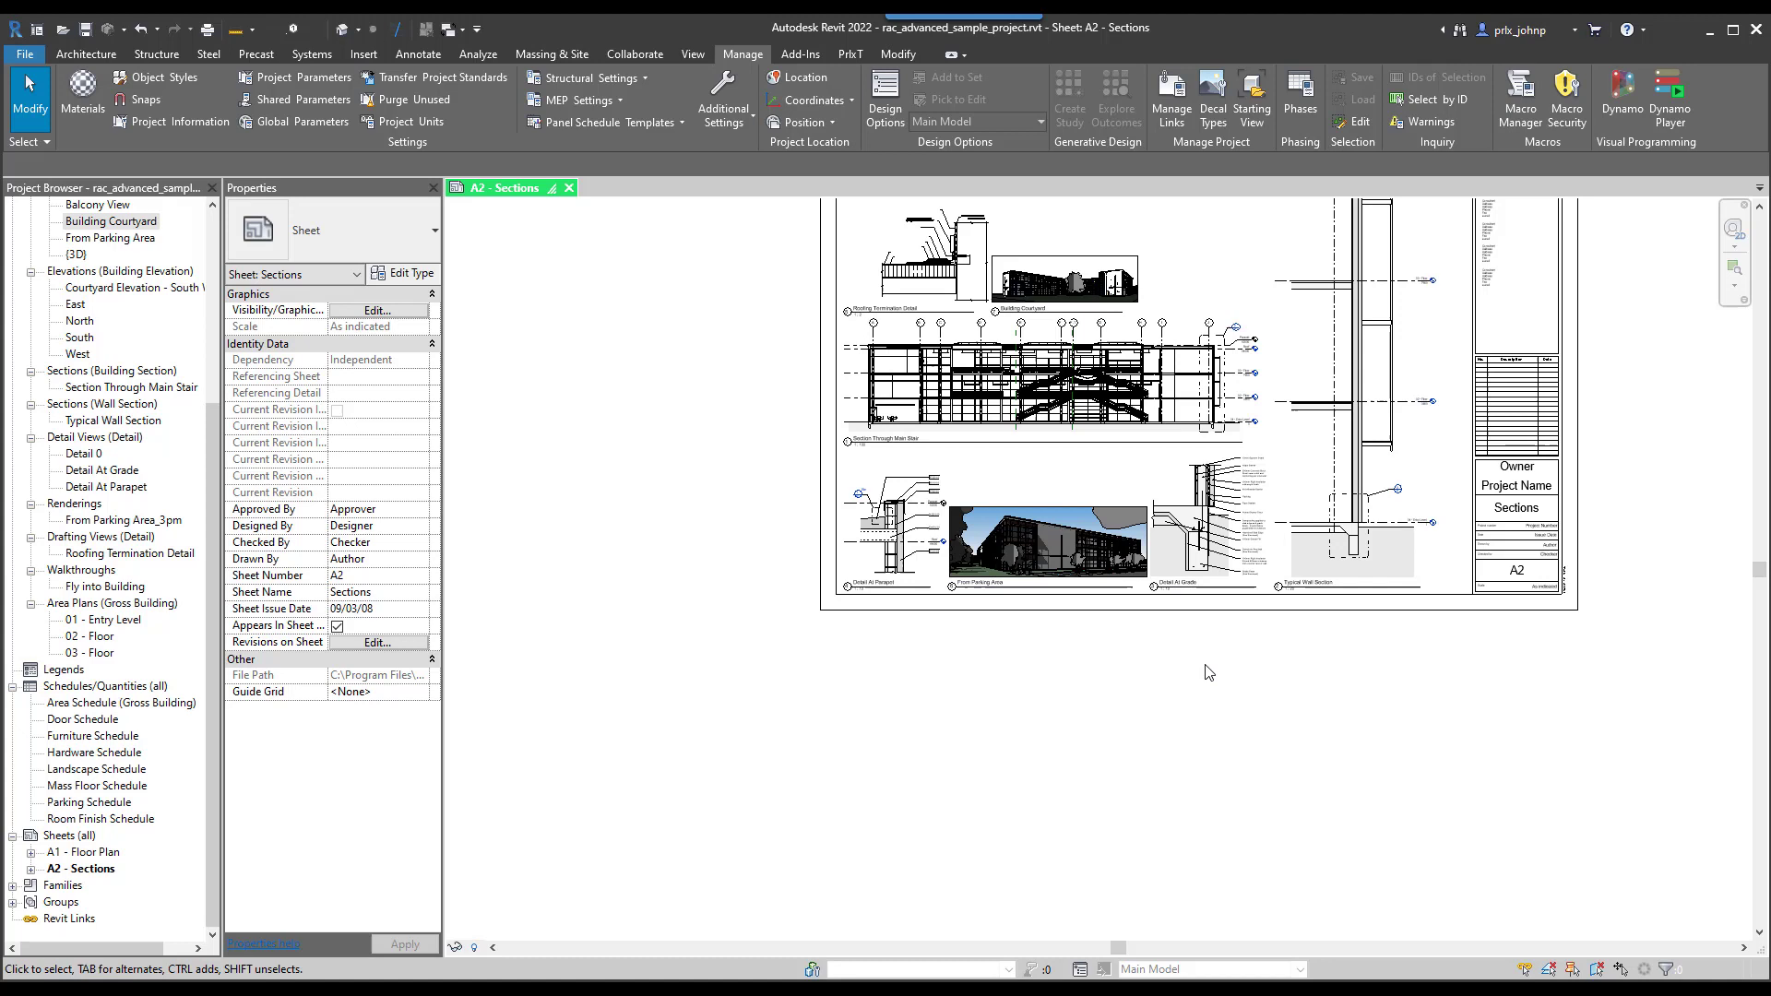
{"action": "middle_click_drag", "start_coordinate": [1206, 668], "coordinate": [1111, 769]}
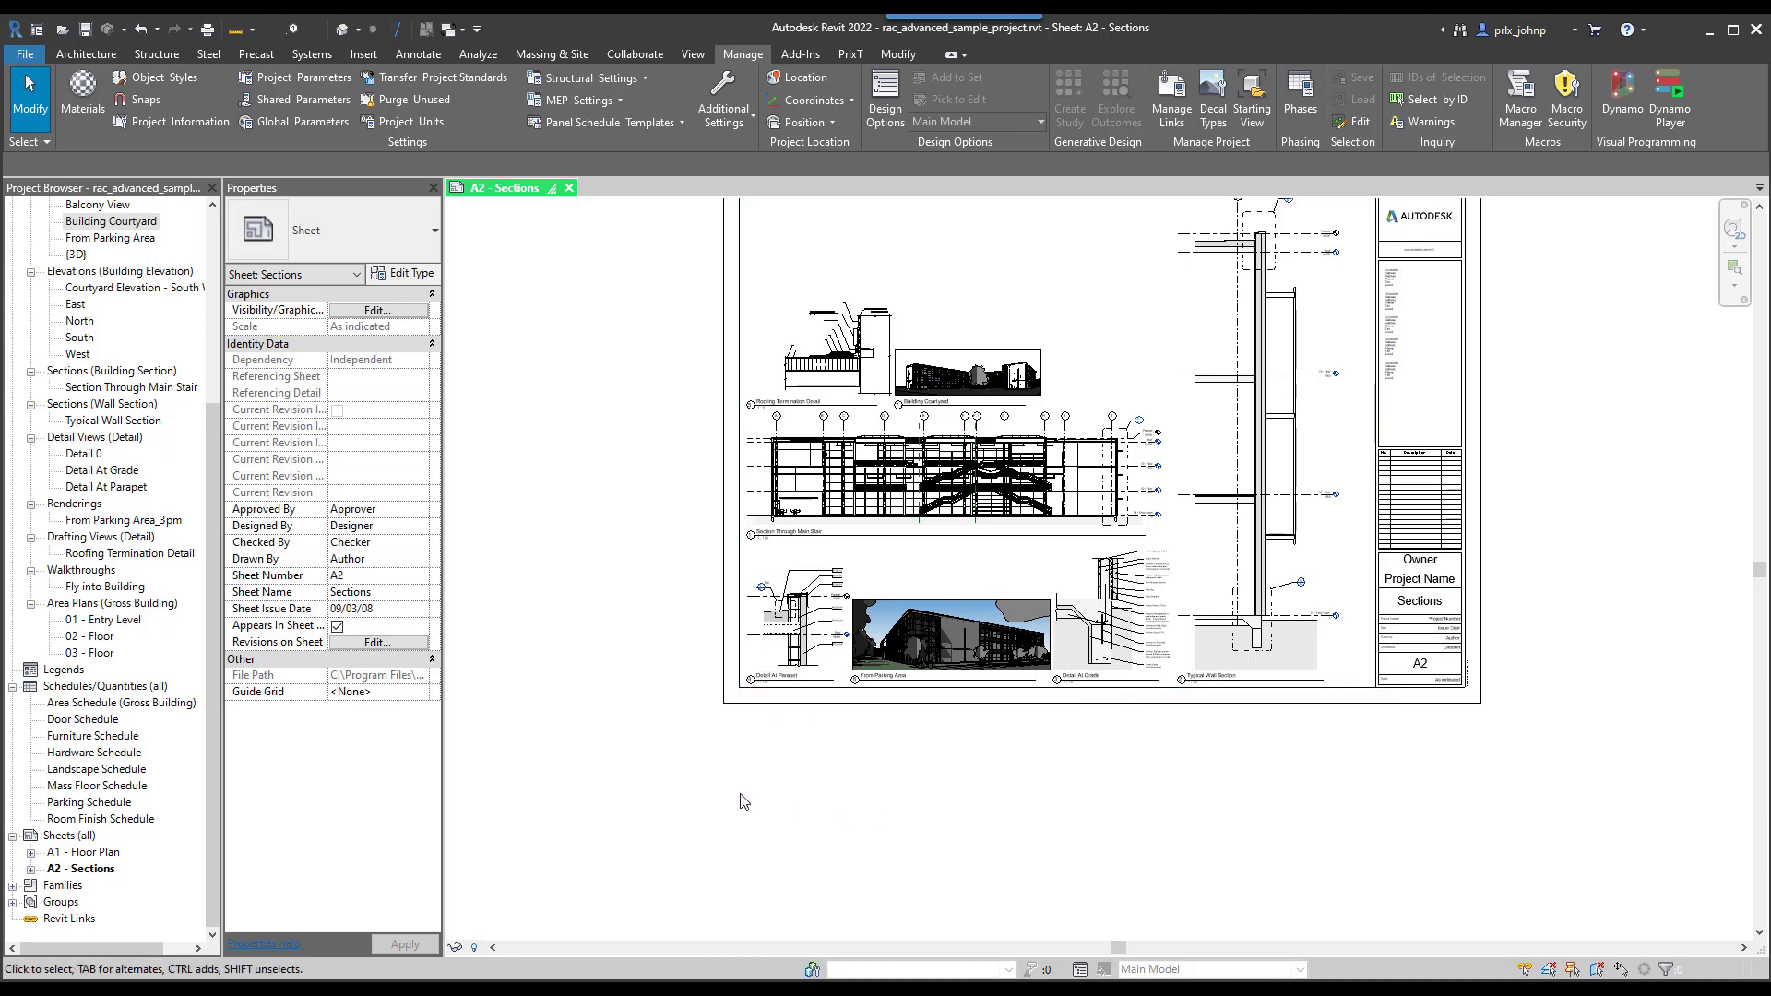
{"action": "scroll", "coordinate": [802, 792], "scroll_direction": "down", "scroll_amount": 2}
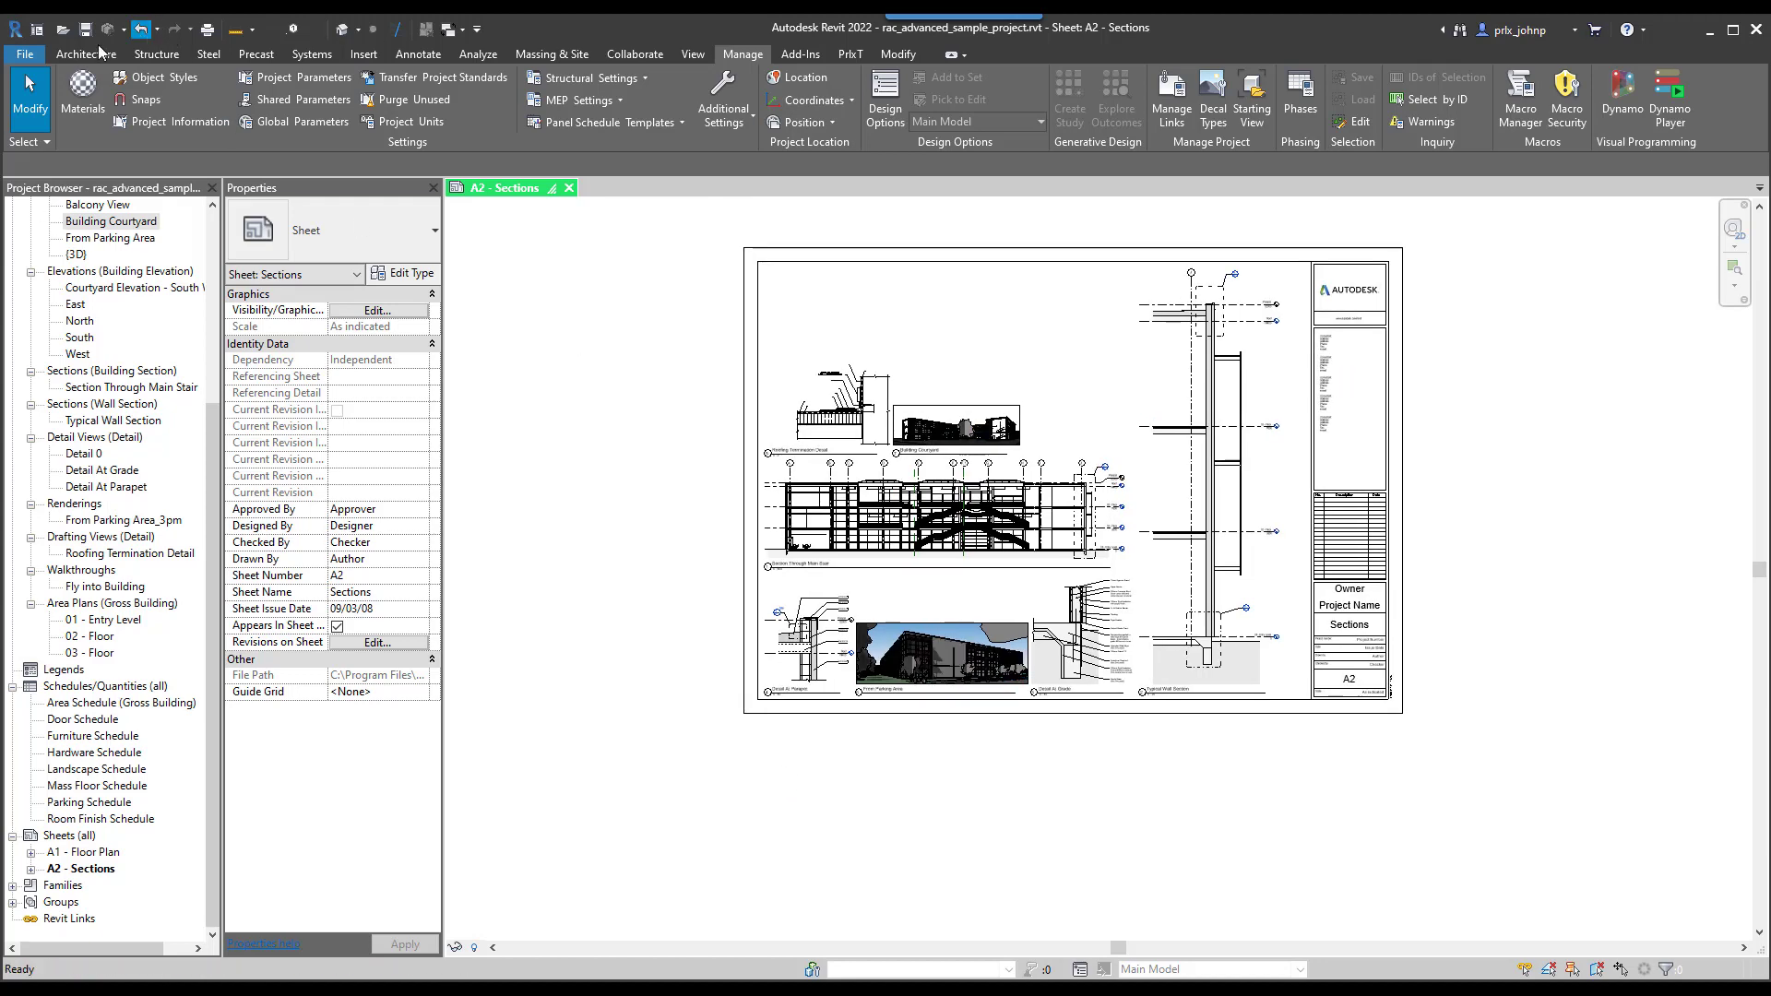
Undo the seven-view layout and build six-view Option 67 on the sheet instead.
{"action": "left_click", "coordinate": [141, 30]}
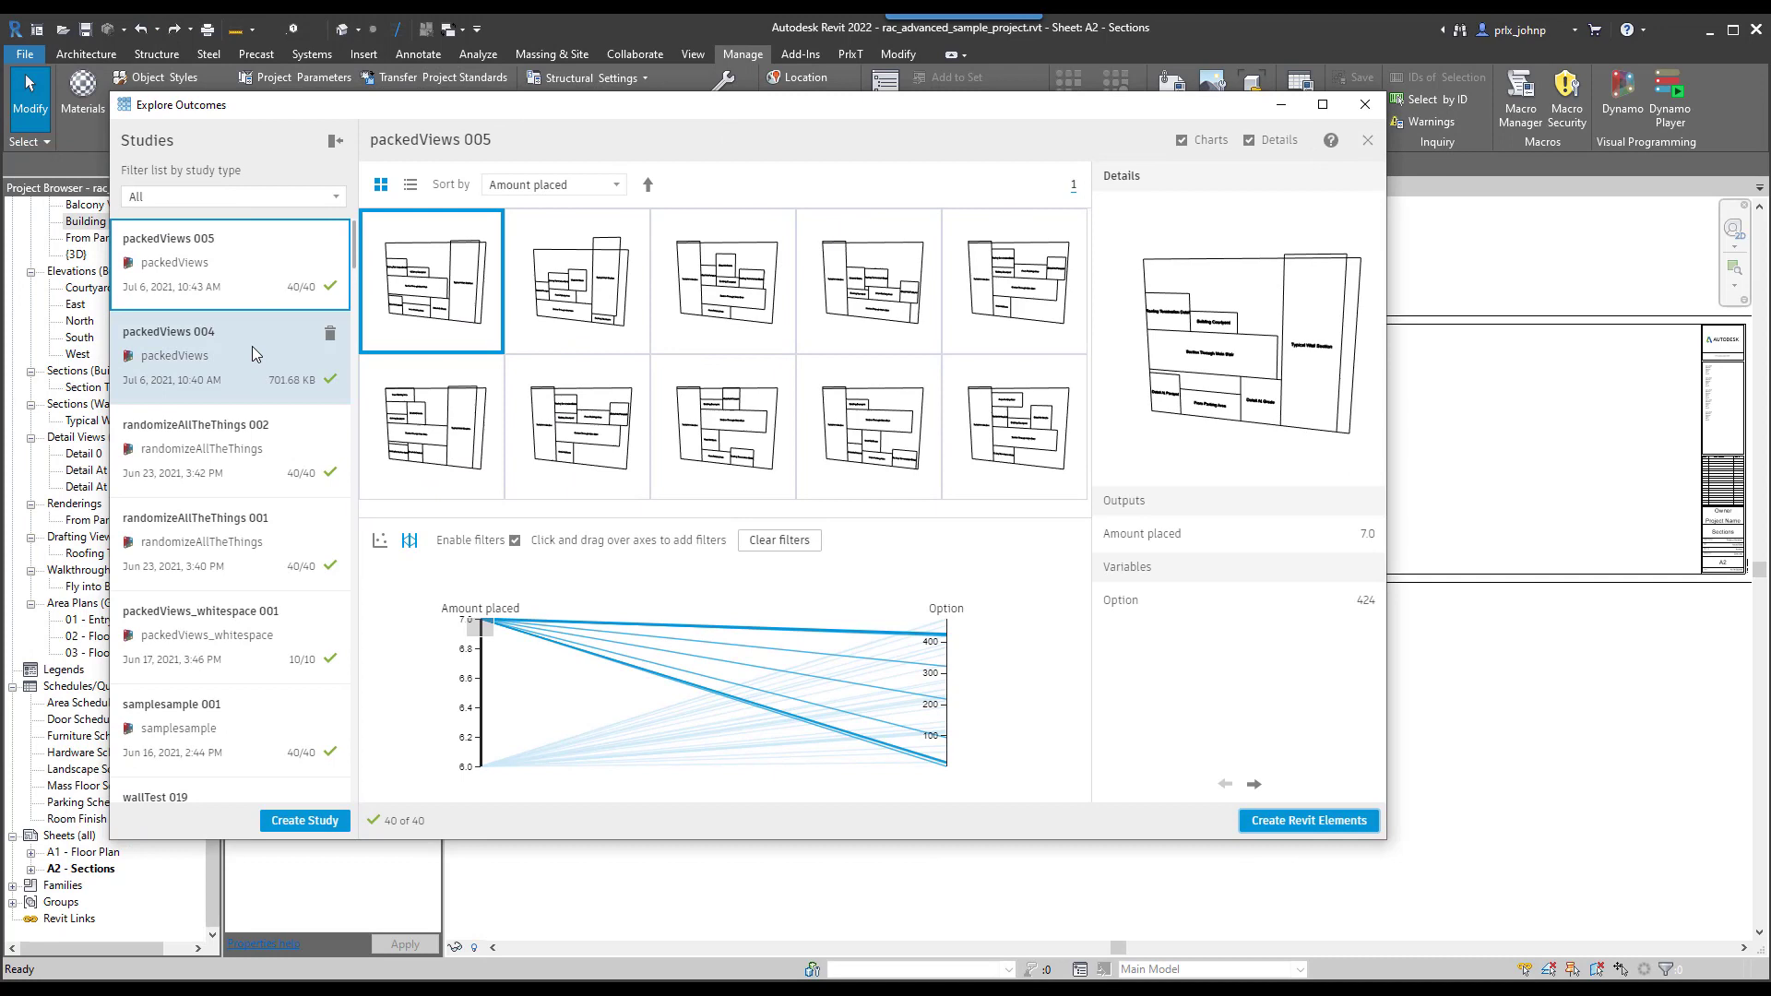
{"action": "left_click_drag", "start_coordinate": [484, 756], "coordinate": [480, 793]}
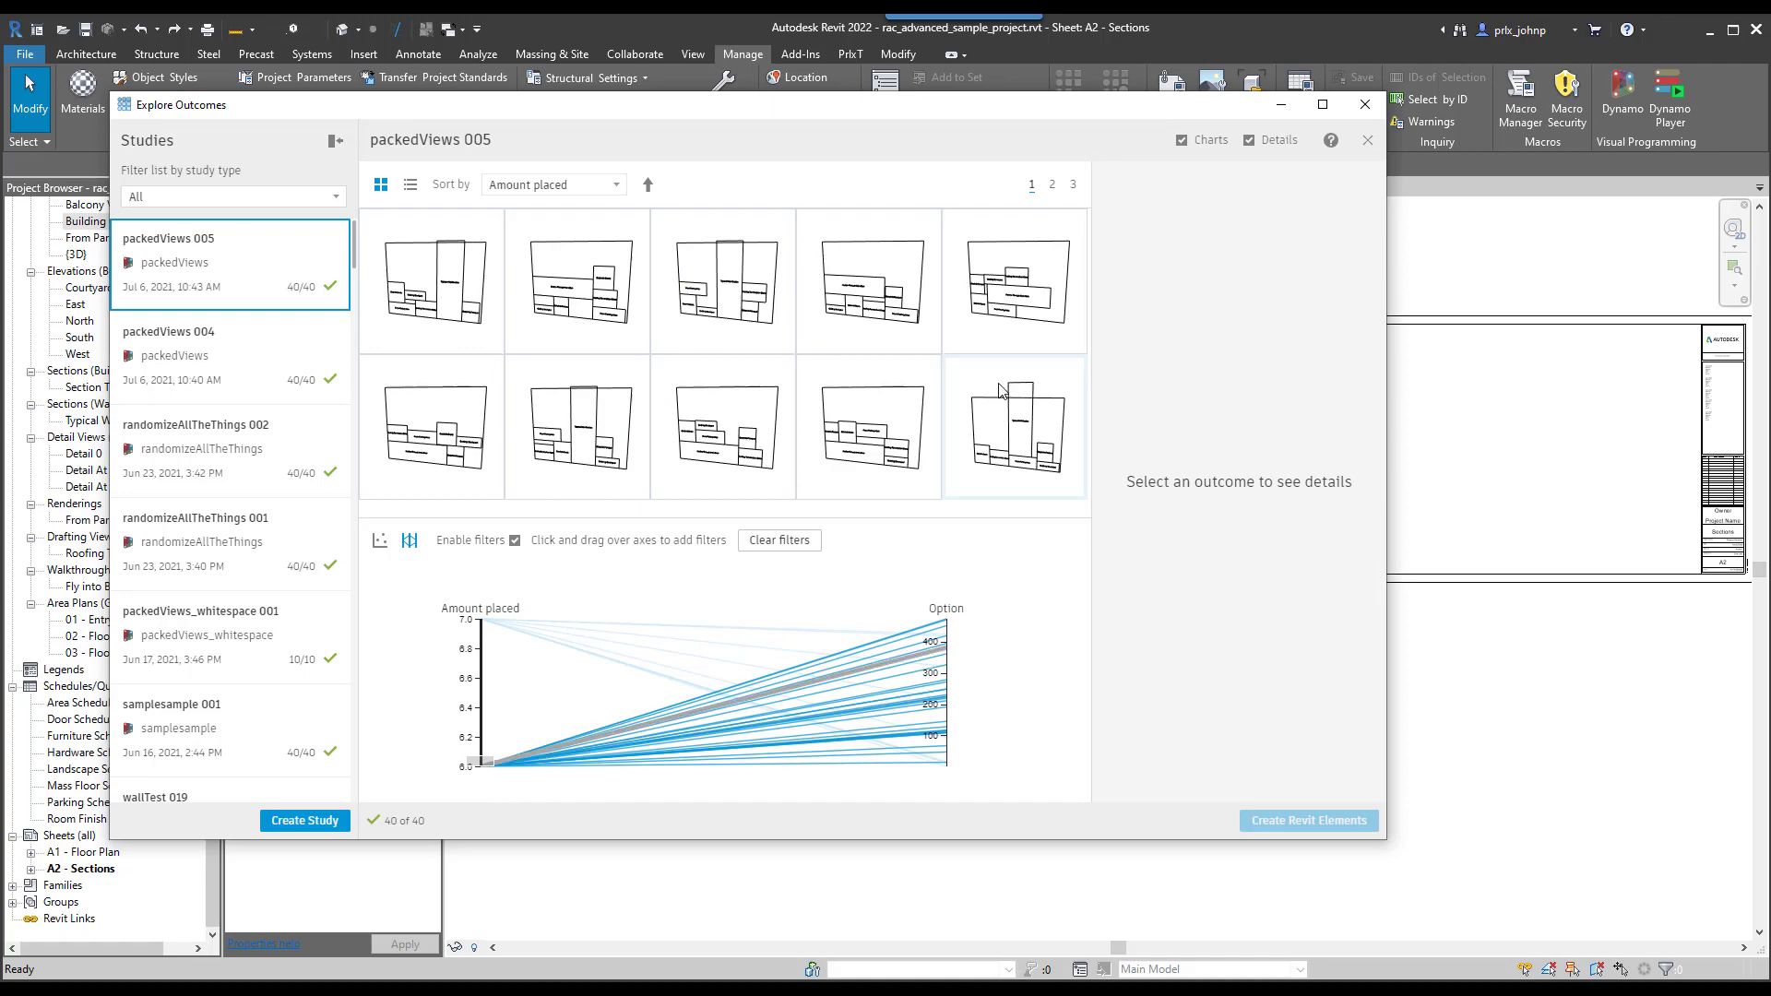
{"action": "left_click", "coordinate": [468, 321]}
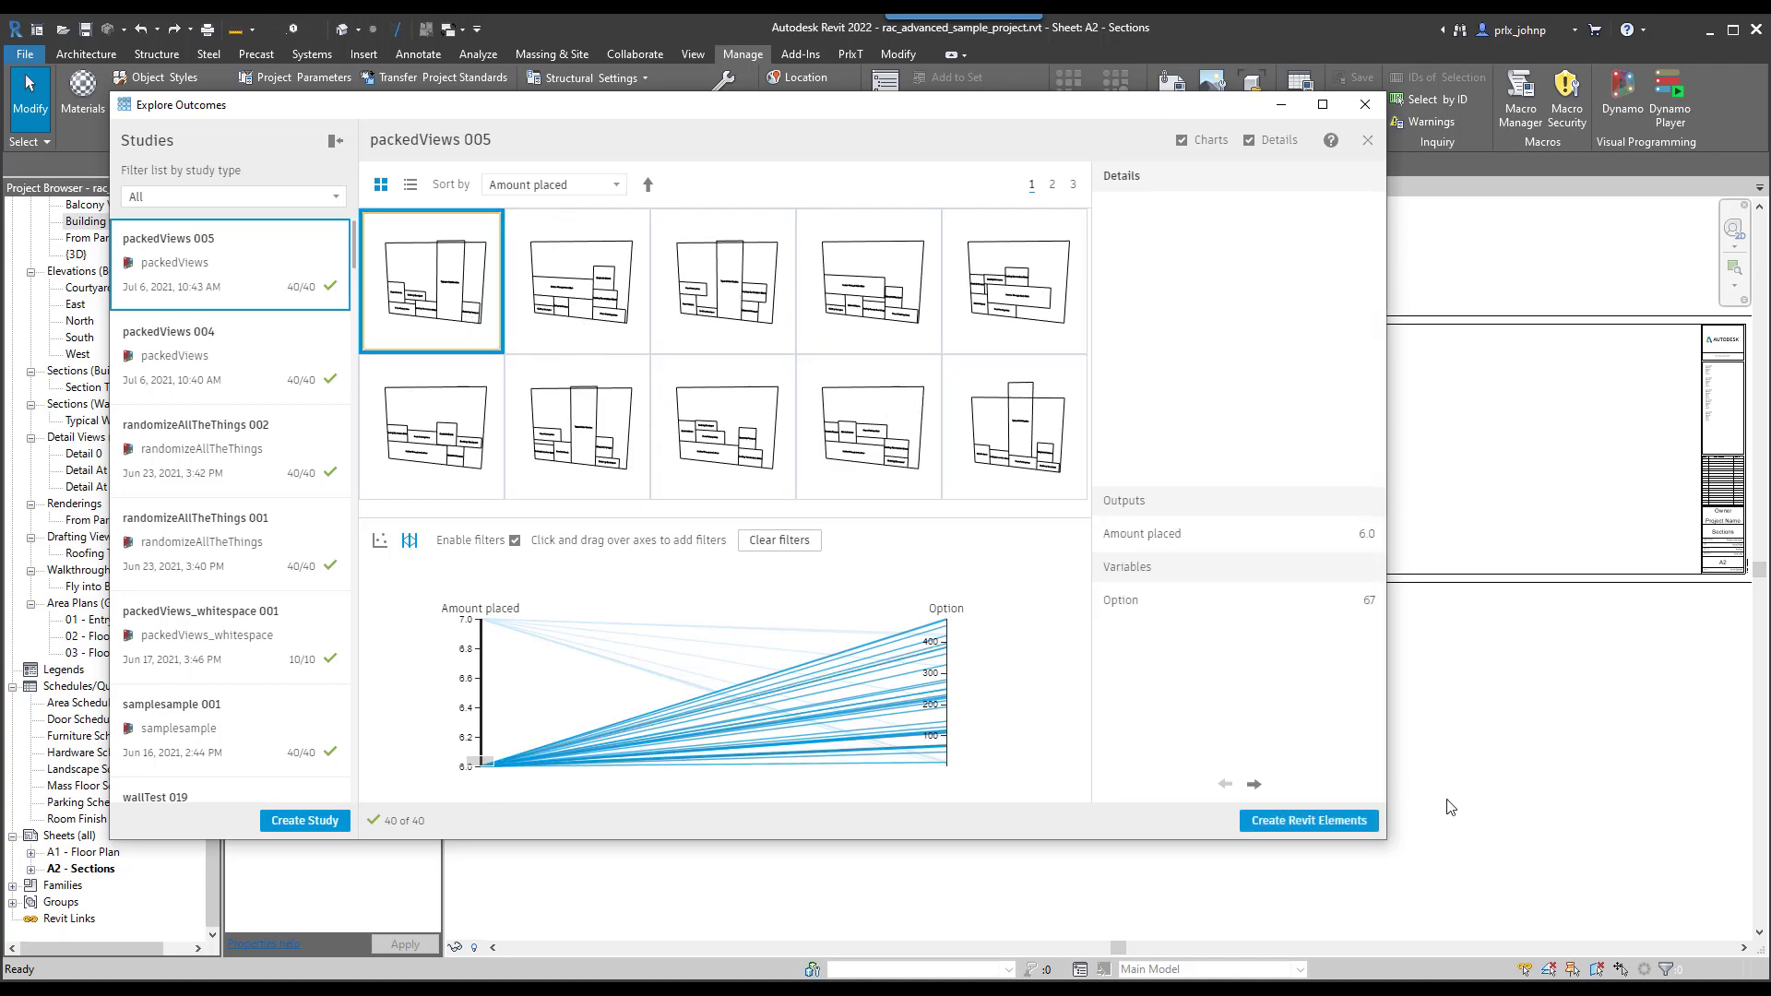
{"action": "left_click_drag", "start_coordinate": [974, 104], "coordinate": [54, 91]}
{"action": "left_click", "coordinate": [412, 822]}
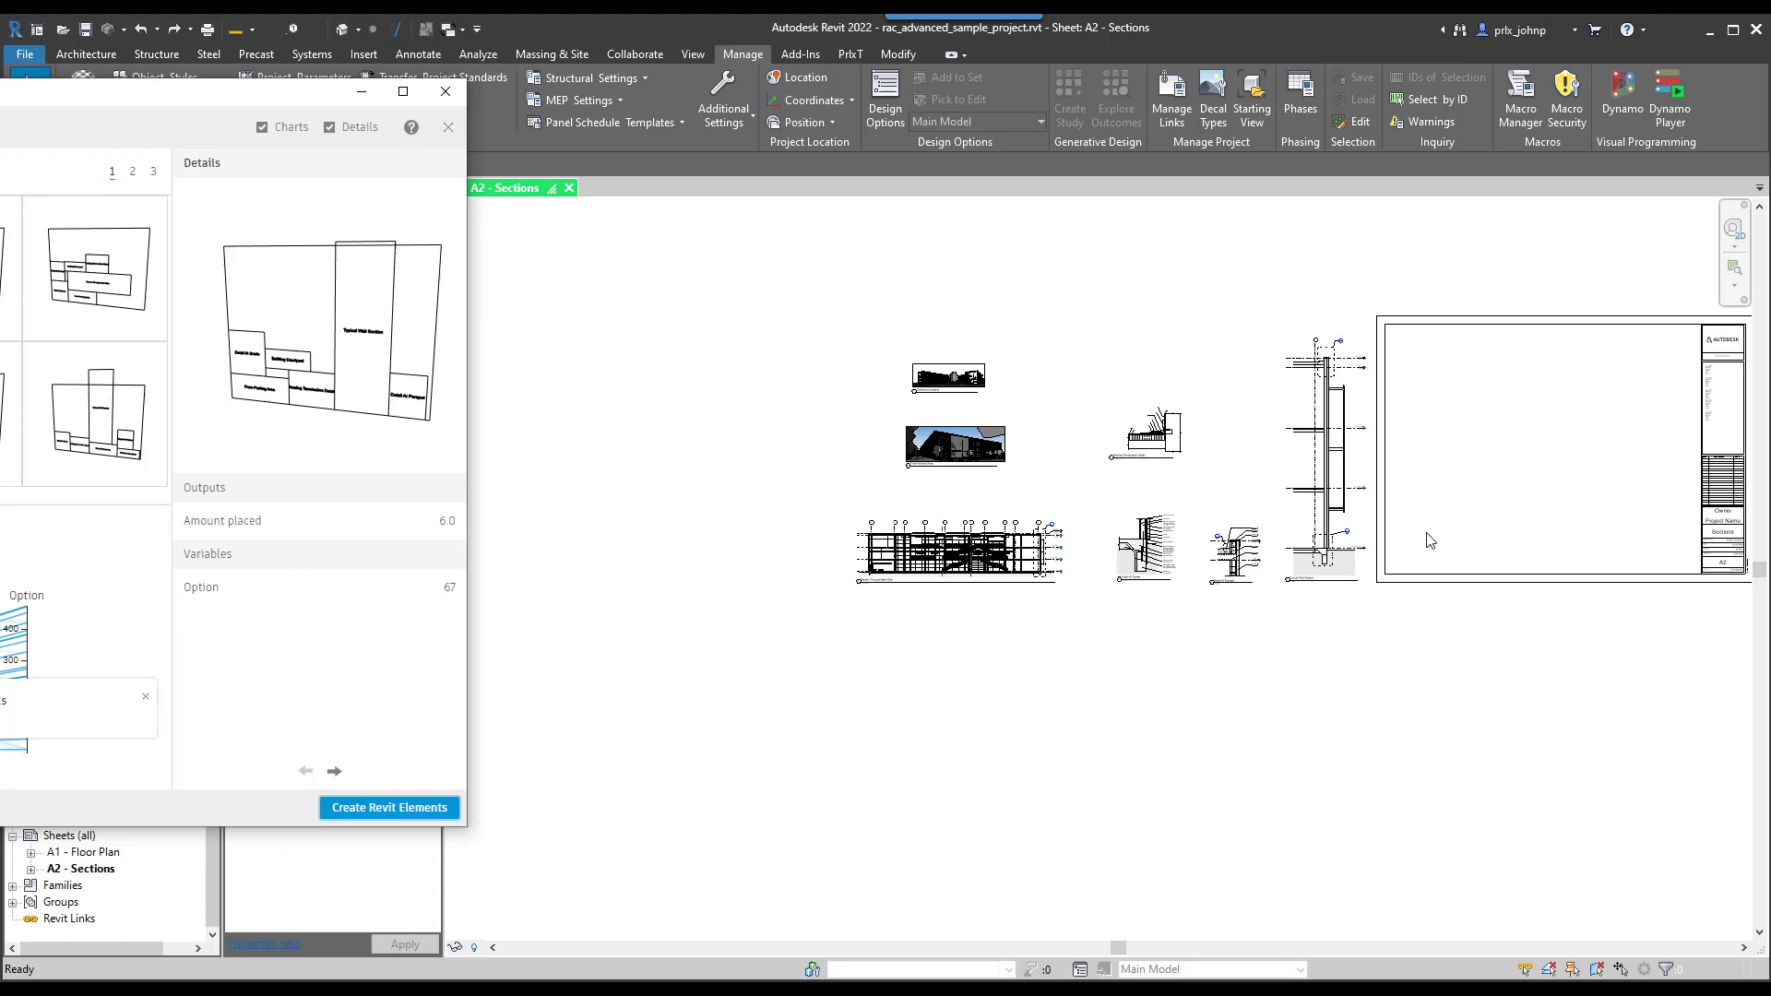
{"action": "left_click", "coordinate": [1073, 566]}
Zoom in on the A2 - Sections sheet to inspect the six viewports packed in the title block.
{"action": "scroll", "coordinate": [1000, 462], "scroll_direction": "up", "scroll_amount": 2}
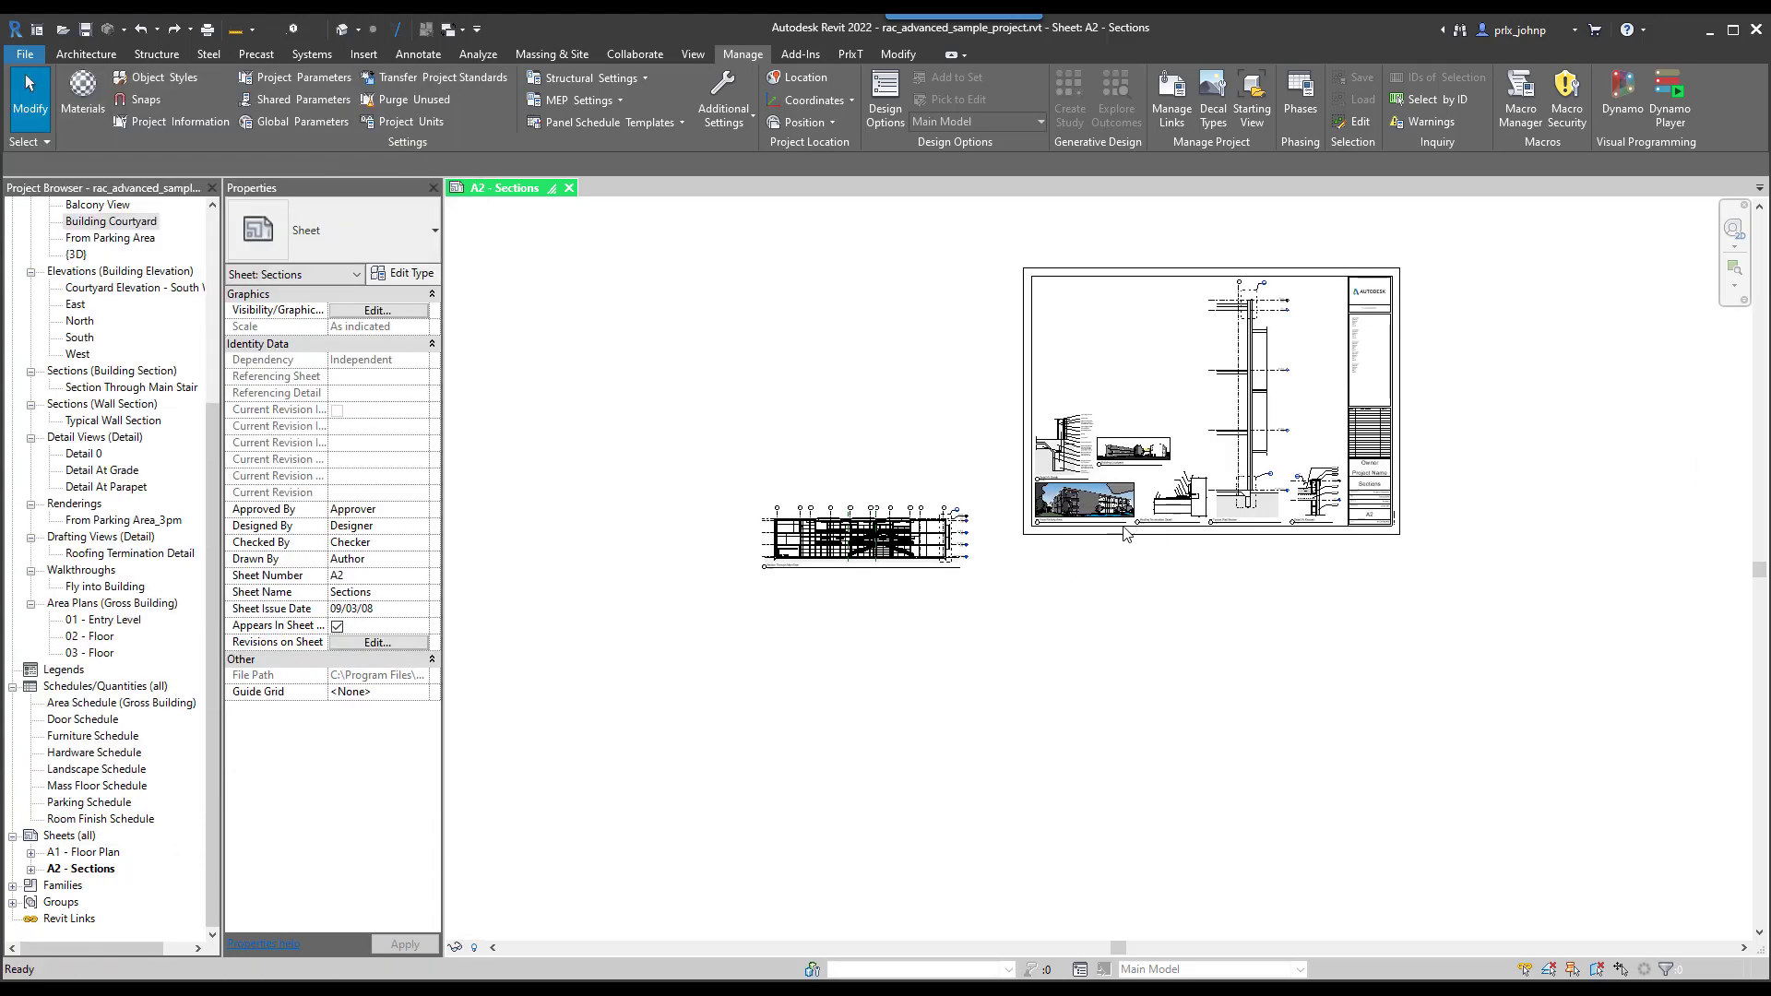